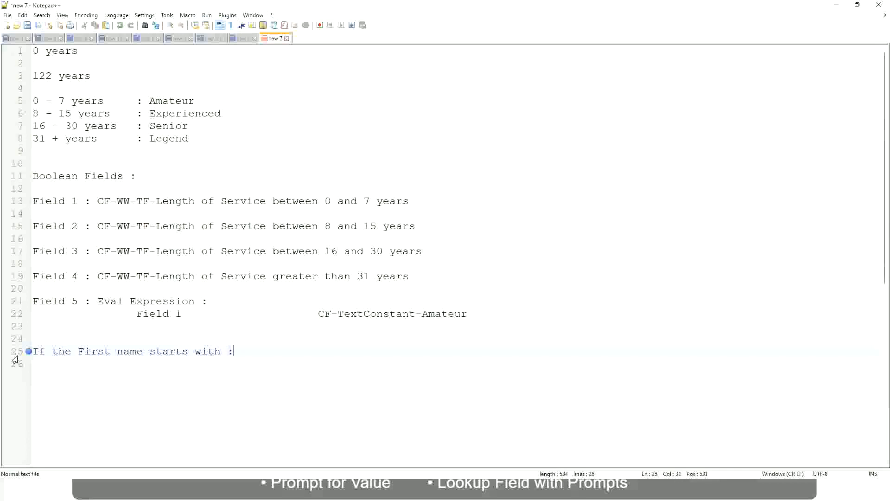
Complete the first-name rule with the letter range A - G and the quoted label "A Listers"
type("A - G")
type(": A lI")
key("BackSpace")
key("BackSpace")
type("Listers")
key("Left")
key("ctrl+Left")
type("\"\"")
key("Right")
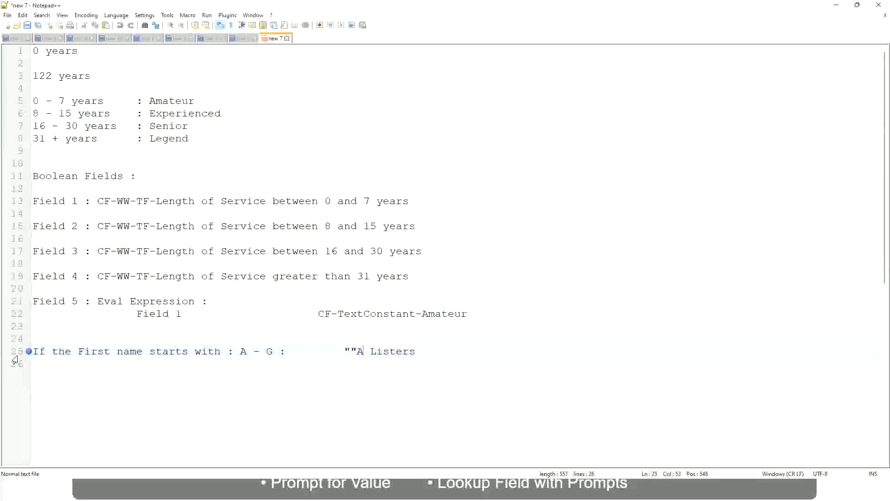
key("BackSpace")
key("End")
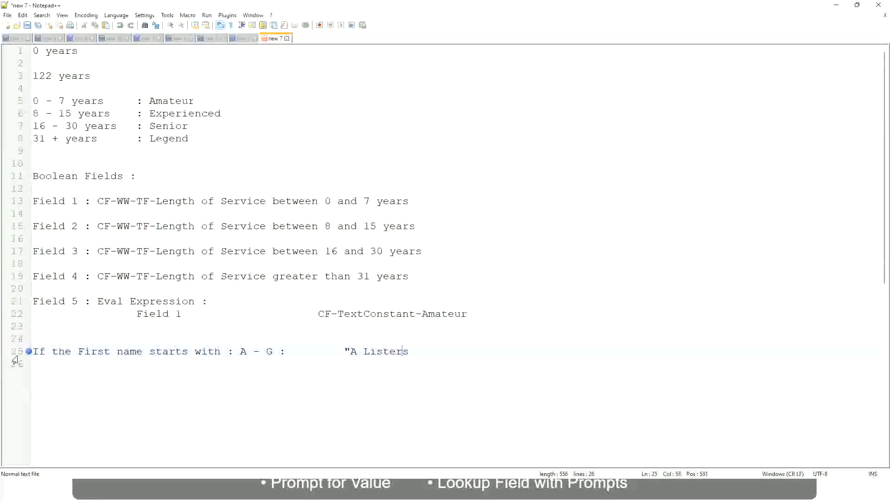
key("Return")
type("\"")
key("BackSpace")
key("BackSpace")
type("\"")
Add a second first-name rule for the letter range H - P with the quoted label "His Majesty"
key("Return")
type("H -")
type("P")
key("Tab")
key("Tab")
key("Tab")
key("Tab")
key("Tab")
key("Tab")
key("Tab")
key("Tab")
key("Tab")
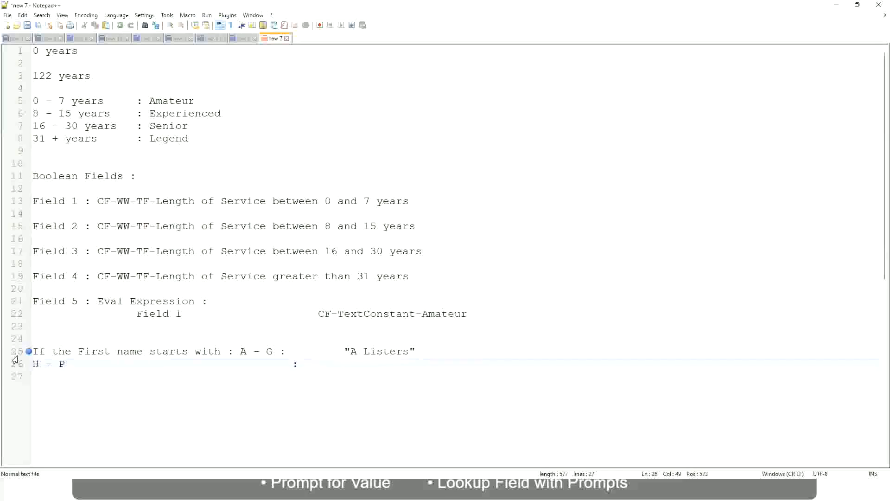
type("\"His Majesty\"\"")
key("BackSpace")
key("Return")
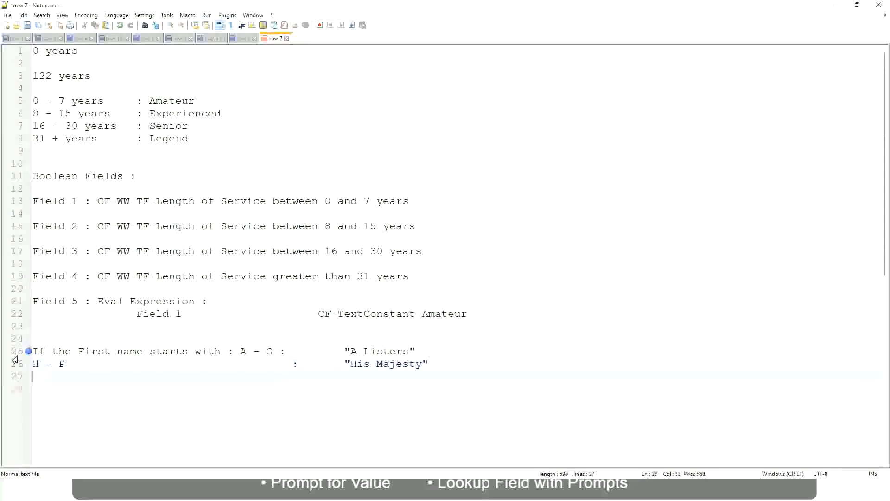
Add a third first-name rule for the letter range L - Z with the quoted label "Lords"
type("L")
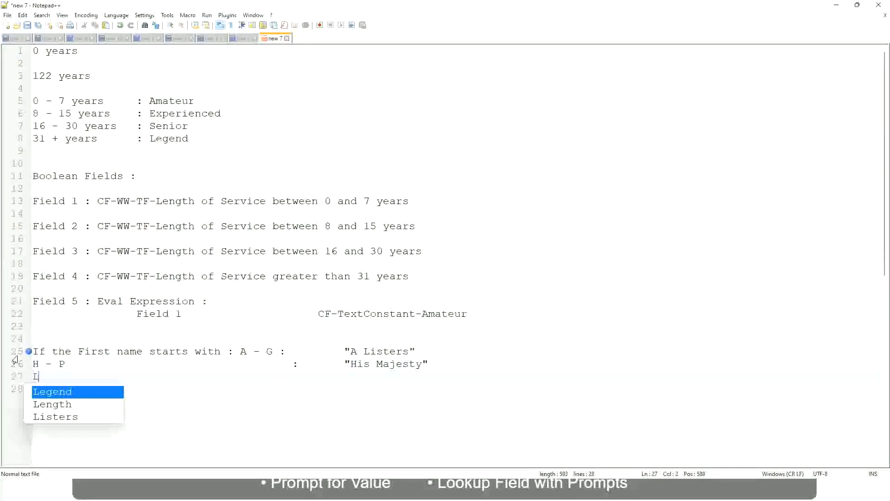
type(" - Z")
key("Tab")
key("Tab")
key("Tab")
key("Tab")
key("Tab")
key("Tab")
key("Tab")
key("Tab")
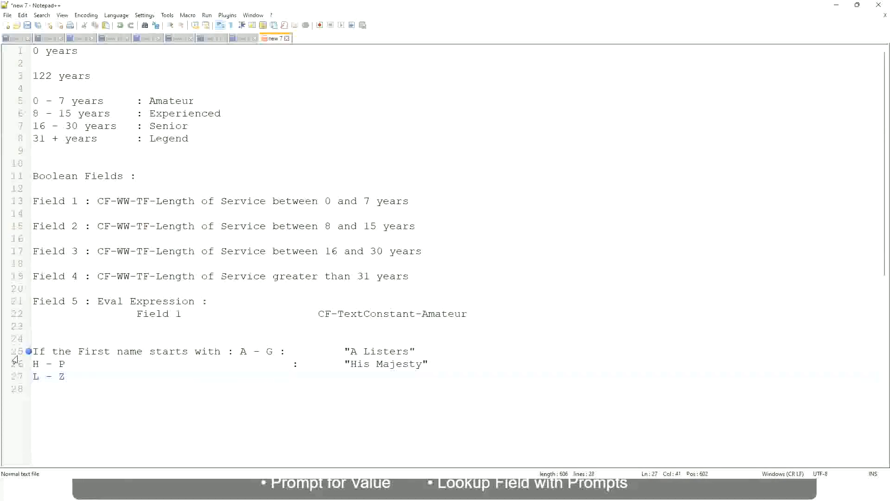
type(":")
key("Tab")
type("\"Lords\"\"")
key("BackSpace")
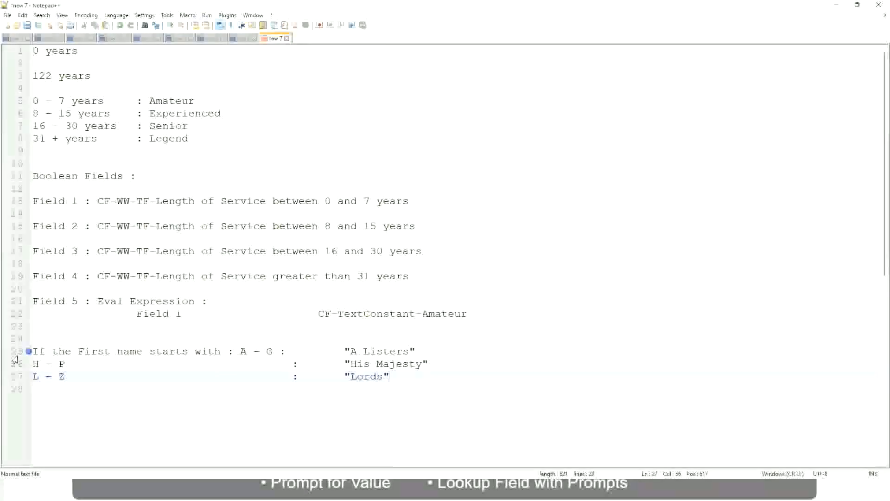
key("End")
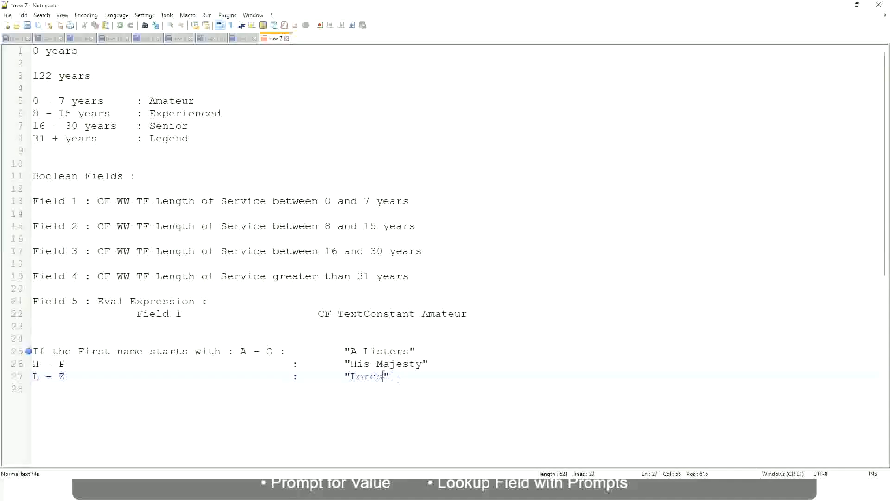
Replace all three first-name rule lines with a new line beginning with "If"
left_click_drag(386, 376, 424, 351)
left_click(369, 351)
left_click(402, 365)
left_click(337, 368)
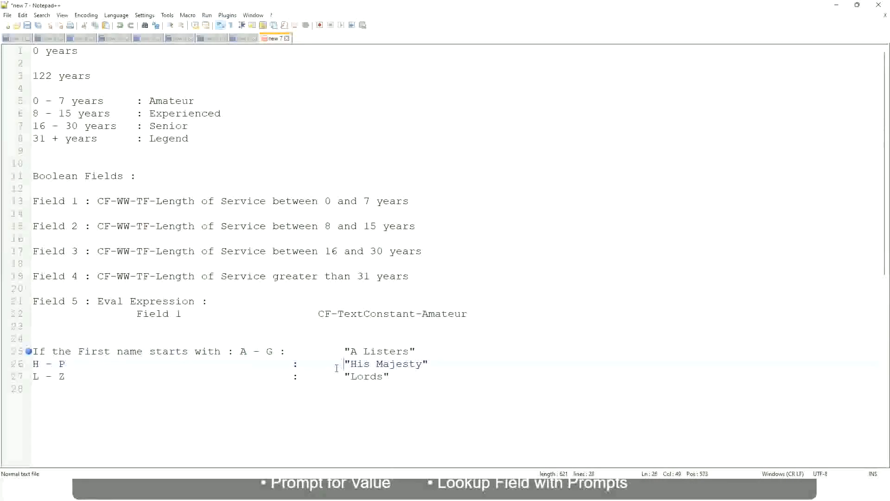
left_click_drag(396, 376, 28, 352)
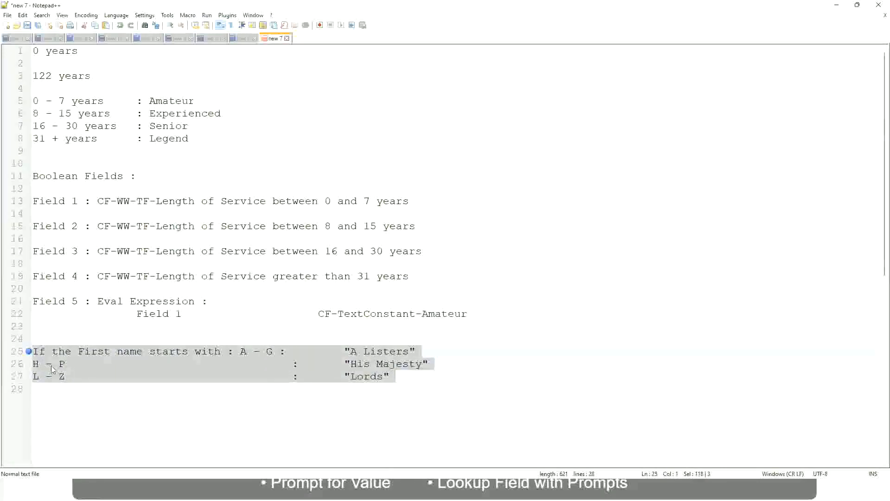
type("If")
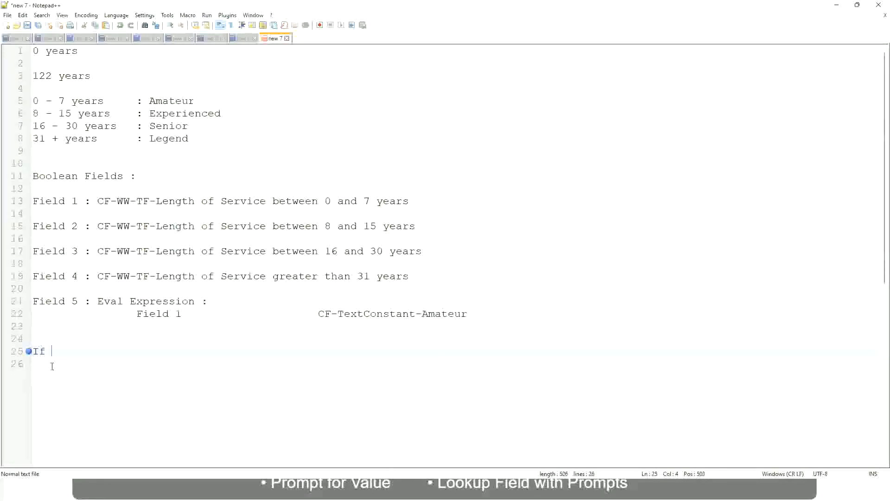
type(" Prior E")
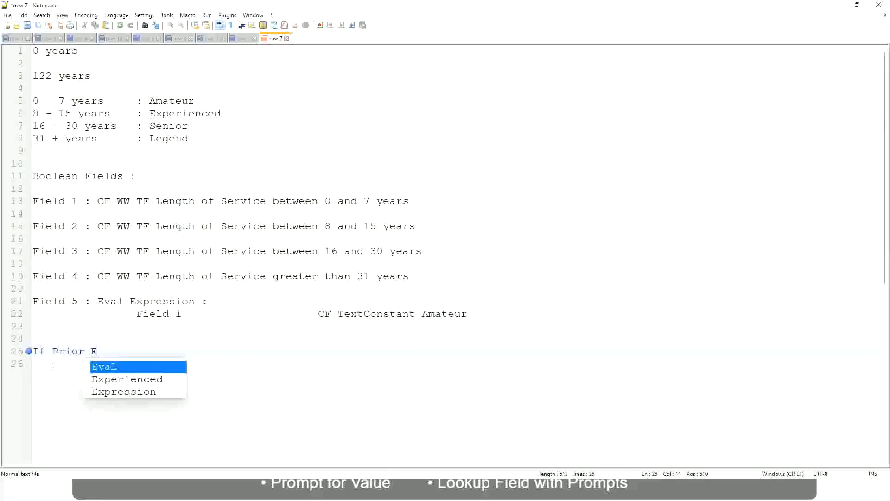
type("xperience")
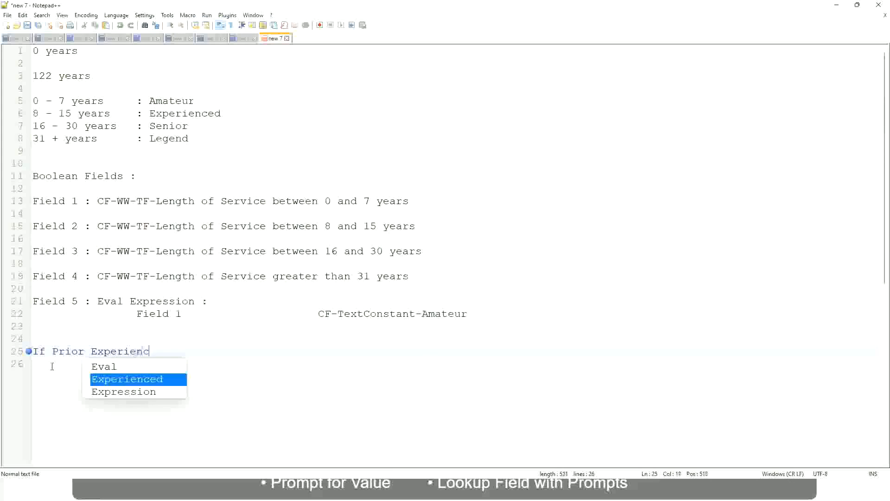
key("BackSpace")
key("BackSpace")
key("BackSpace")
key("BackSpace")
key("BackSpace")
key("BackSpace")
key("BackSpace")
key("BackSpace")
key("BackSpace")
key("BackSpace")
key("BackSpace")
key("BackSpace")
key("BackSpace")
key("BackSpace")
key("BackSpace")
key("BackSpace")
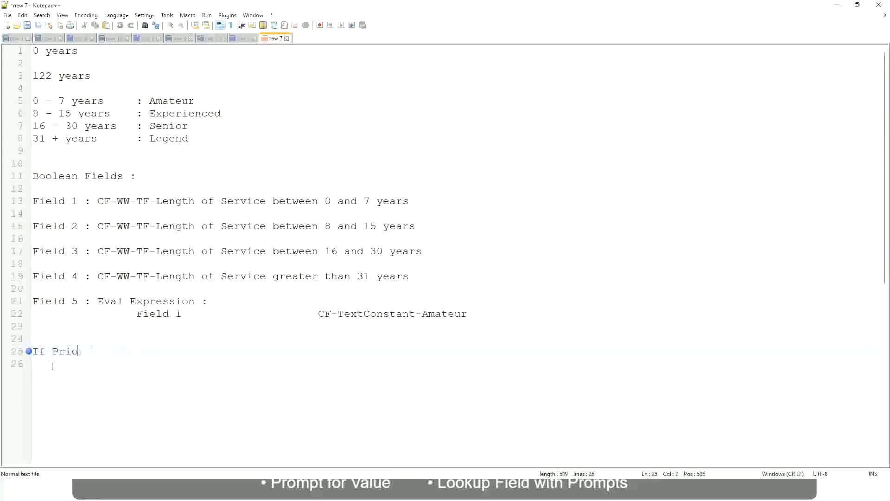
type("Job Profile is ")
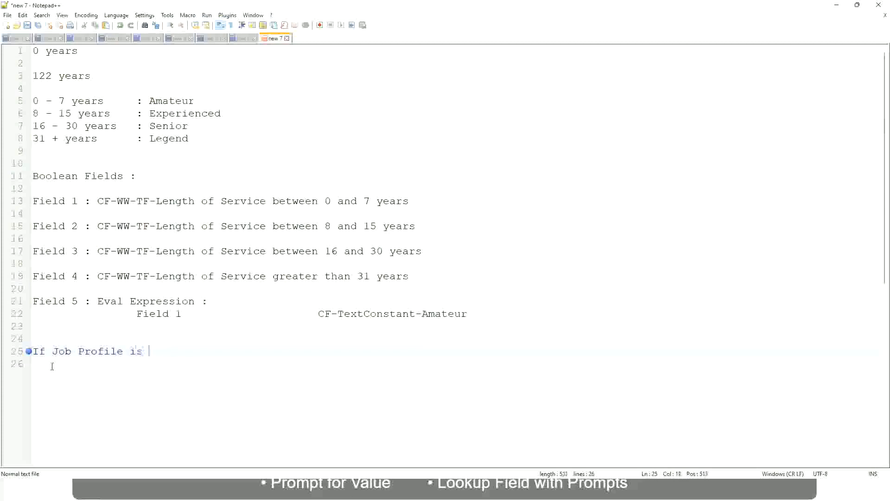
type(": Manager")
key("BackSpace")
key("BackSpace")
key("BackSpace")
key("BackSpace")
key("BackSpace")
key("BackSpace")
key("BackSpace")
key("BackSpace")
key("BackSpace")
key("BackSpace")
key("BackSpace")
key("BackSpace")
key("BackSpace")
key("BackSpace")
key("BackSpace")
key("BackSpace")
key("BackSpace")
key("BackSpace")
key("BackSpace")
key("BackSpace")
Write the condition on line 25 as "If Management Level is Manager or Above"
type("Manage")
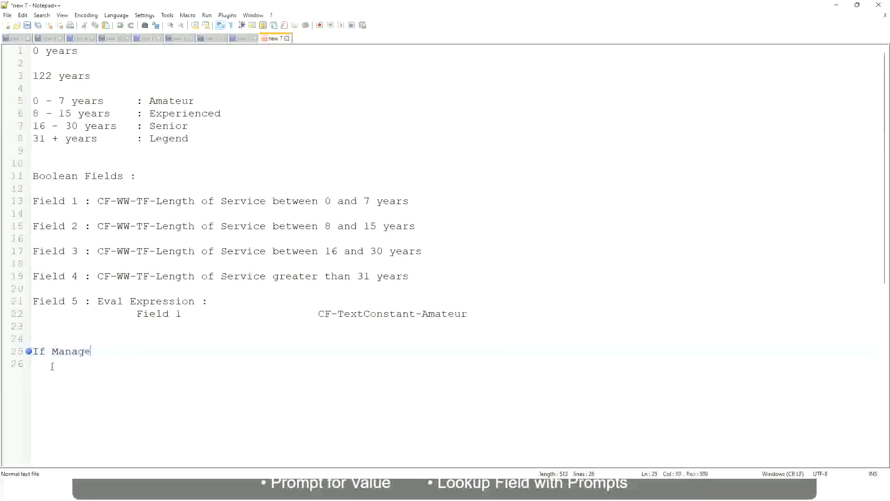
type("ment Level is Manager ")
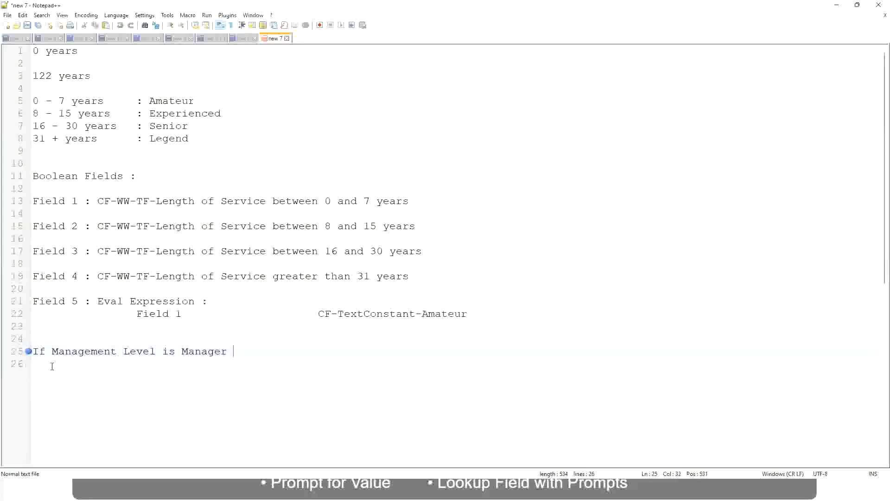
type("or Above")
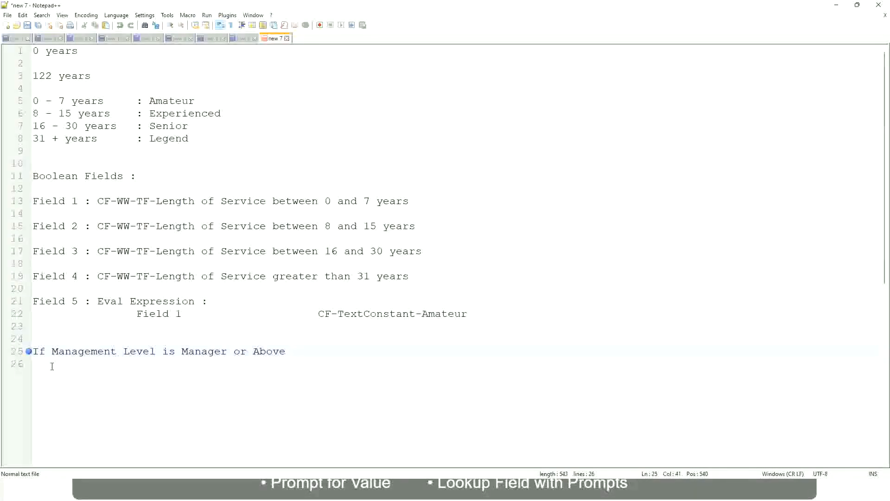
Add the outcome "Proposed Allowance Plan : Car Allowance" on the same line, spaced well after the Manager condition
key("Tab")
key("Tab")
key("Tab")
key("Tab")
type("Proposed")
type("Allowance ")
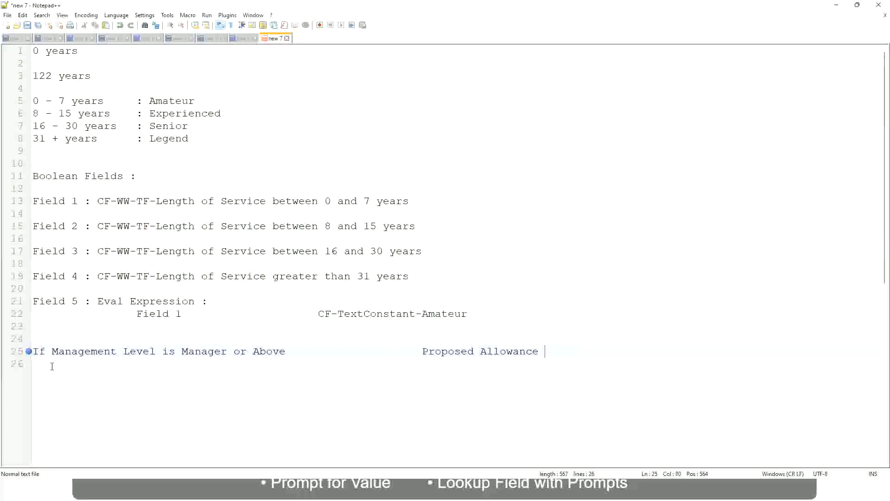
type("Plan")
type(": Car Allowance")
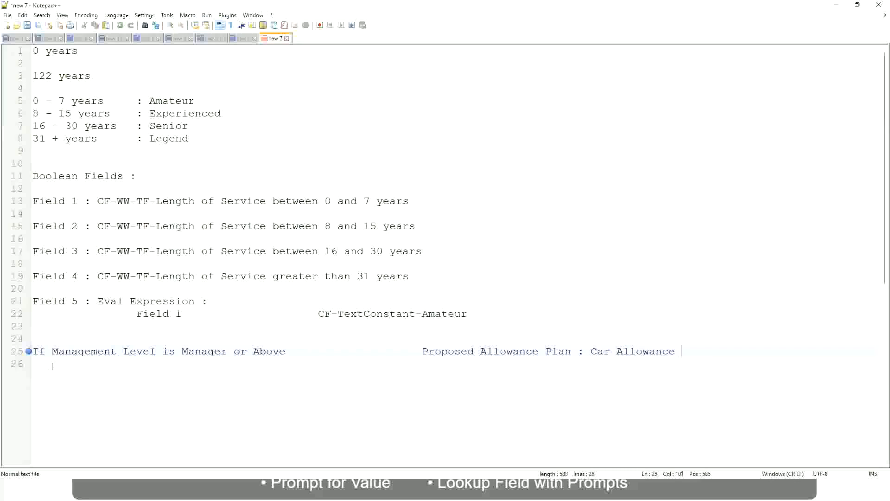
Start a second rule line below with the text "If Management Level is"
key("Return")
type("If Management Level is")
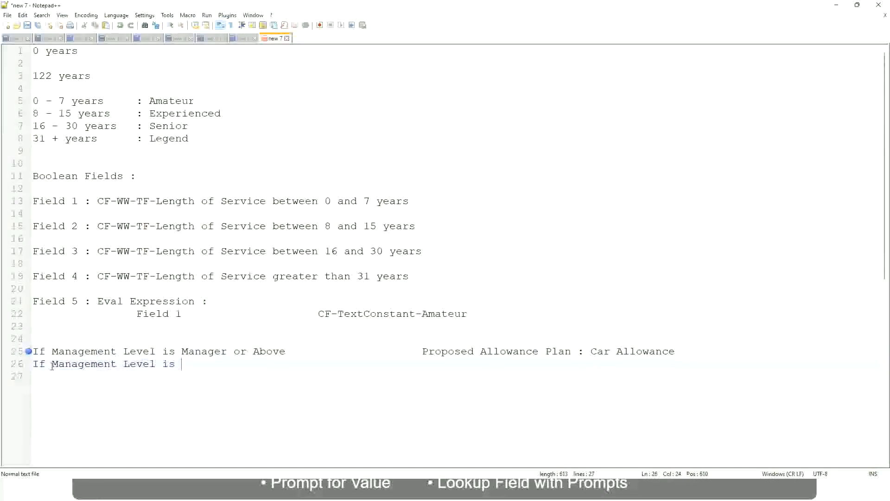
Remove "or Above" from the Manager condition and close up the spacing before its allowance plan
key("Up")
key("Right")
key("Right")
key("Right")
key("Right")
key("Right")
key("Right")
key("Right")
key("shift+Right")
key("shift+Right")
key("shift+Right")
key("shift+Right")
key("shift+Right")
key("shift+Right")
key("shift+Right")
key("shift+Right")
key("shift+Right")
key("Delete")
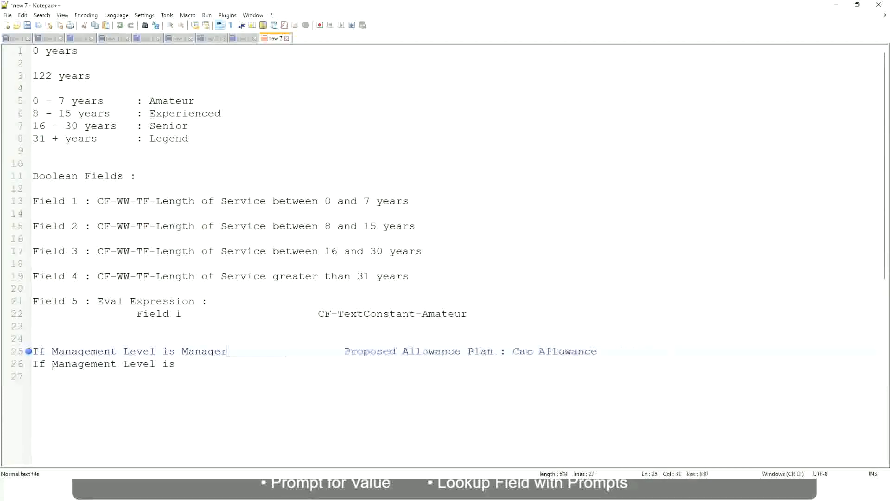
Complete the second rule with the level Director and the outcome "Executive Allowance", aligned with the outcome above
key("Down")
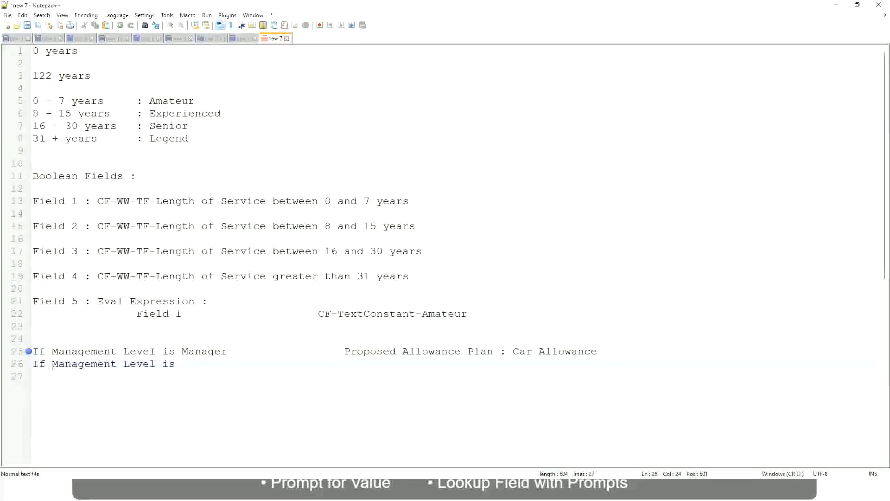
type("Director")
key("Tab")
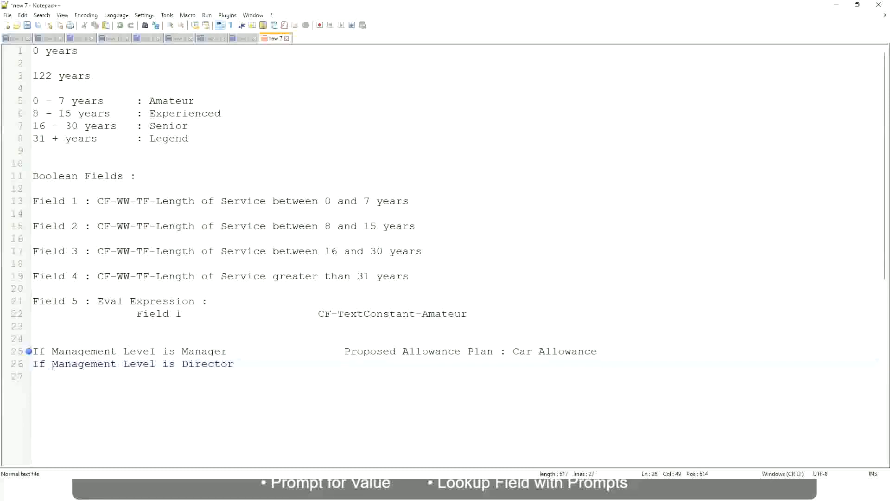
type("Executive ")
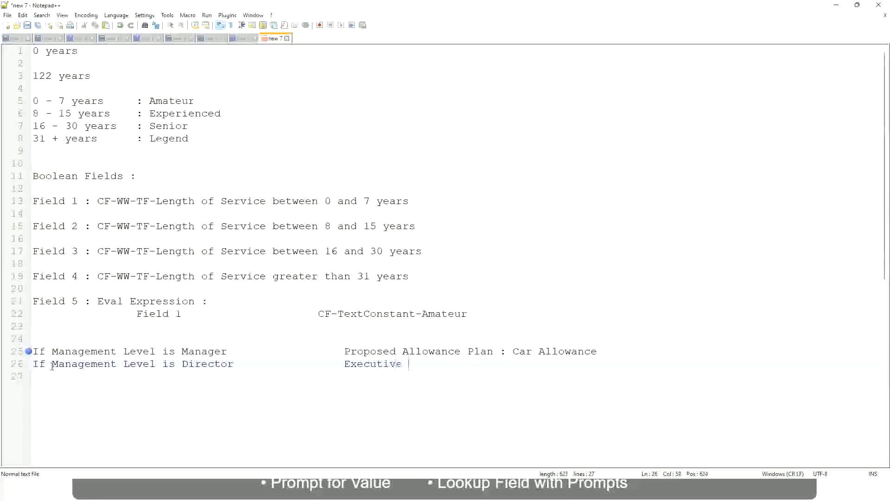
type("Allo")
key("Return")
key("Return")
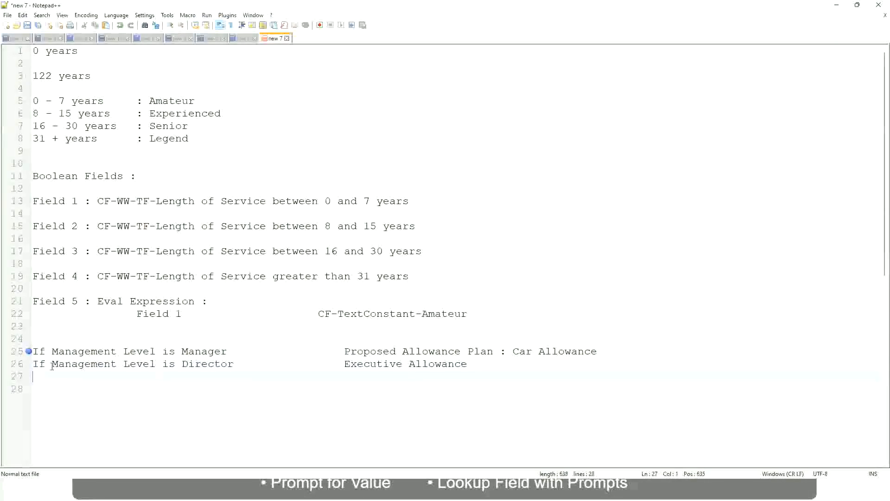
Start a third rule line under the Director rule with the text "If Management Level is"
type("If Management")
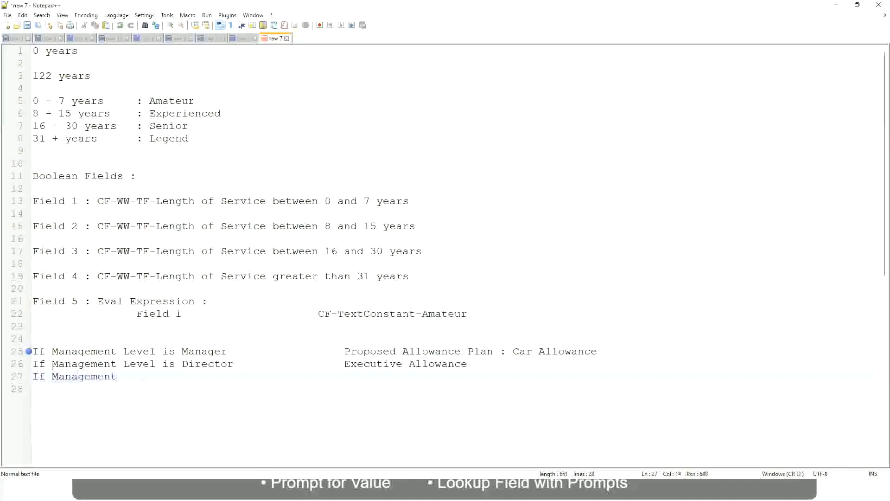
type(" Level is")
key("BackSpace")
key("BackSpace")
key("BackSpace")
type("le")
key("BackSpace")
key("BackSpace")
type("Le")
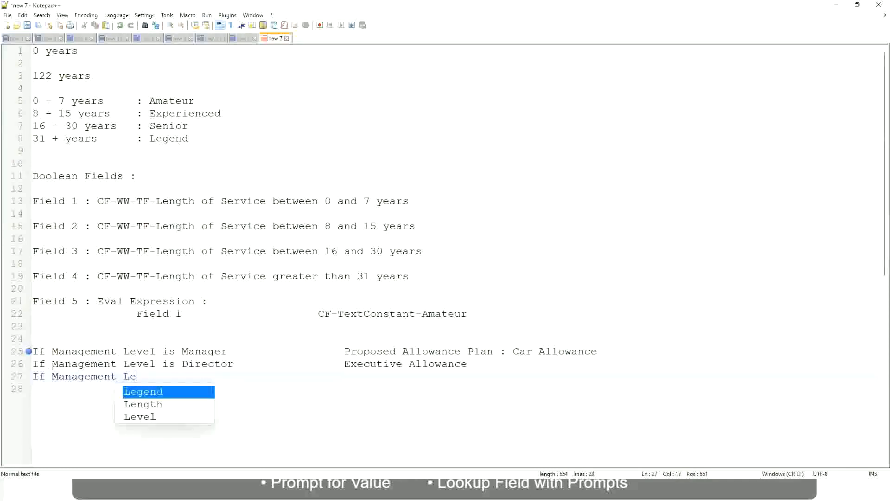
key("Down")
key("Down")
key("Return")
type("is ")
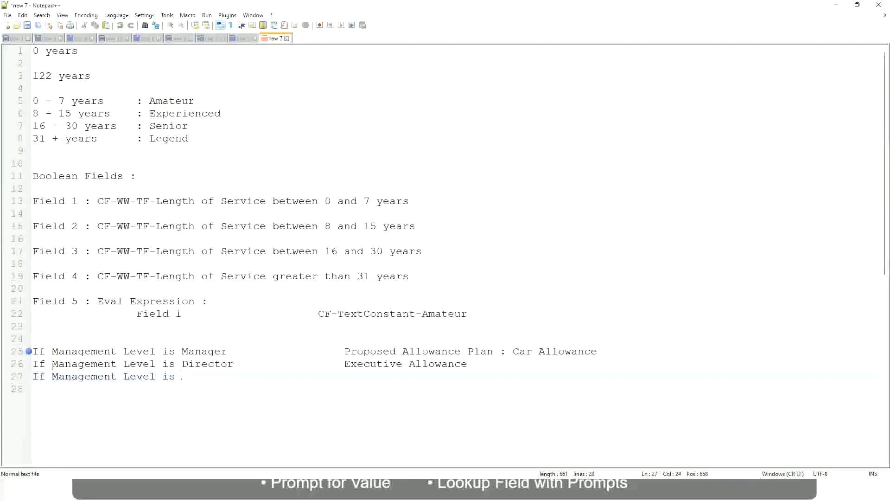
type("CEO")
Complete the third rule with the level CEO and the outcome "CEO Allowance", aligned with the outcomes above
key("Tab")
key("Tab")
type("CEO Allowance")
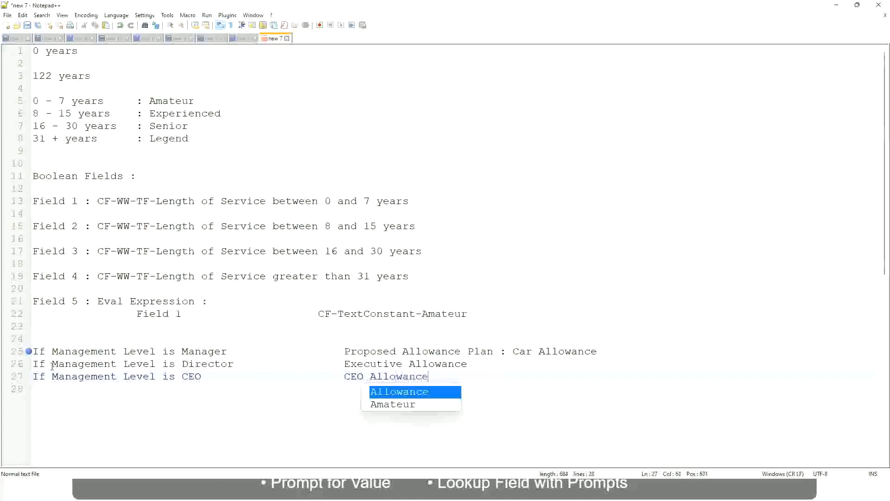
key("Escape")
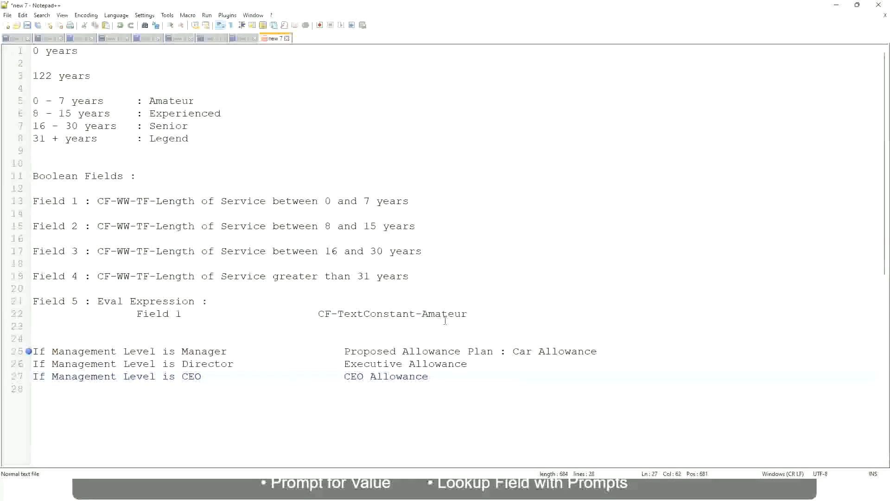
left_click(512, 351)
left_click_drag(513, 350, 598, 348)
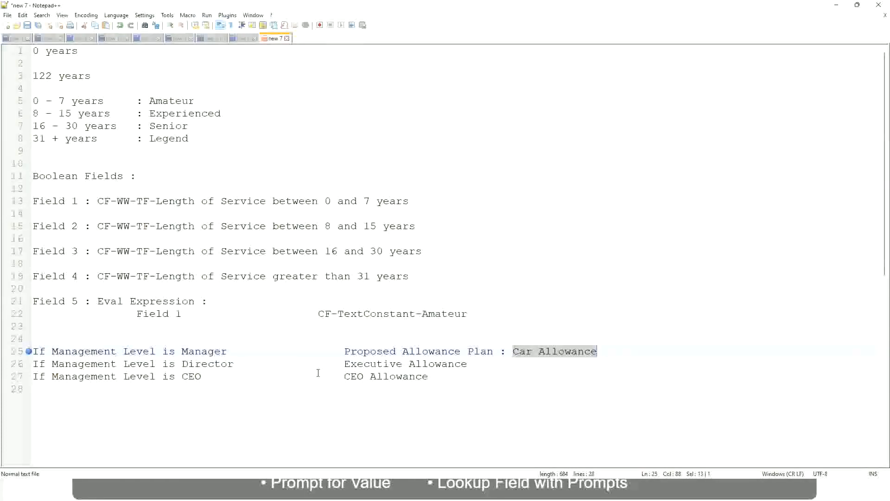
left_click(416, 351)
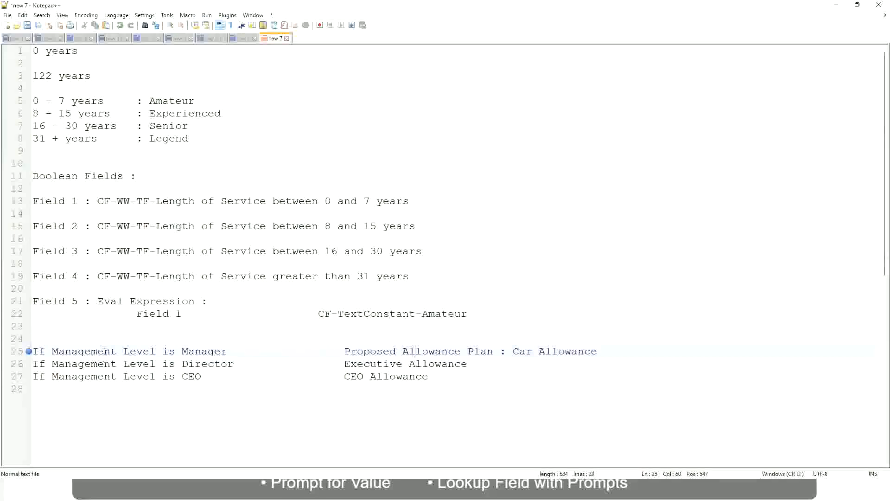
Replace the Manager rule's allowance outcome with "First Line Manager"
left_click(181, 350)
left_click_drag(345, 351, 610, 348)
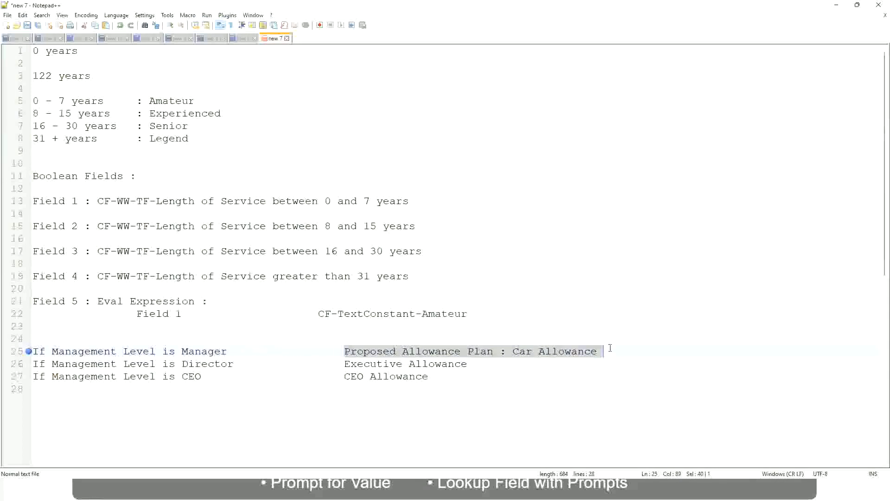
type("Managers")
key("BackSpace")
key("BackSpace")
key("BackSpace")
key("BackSpace")
key("BackSpace")
key("BackSpace")
key("BackSpace")
key("BackSpace")
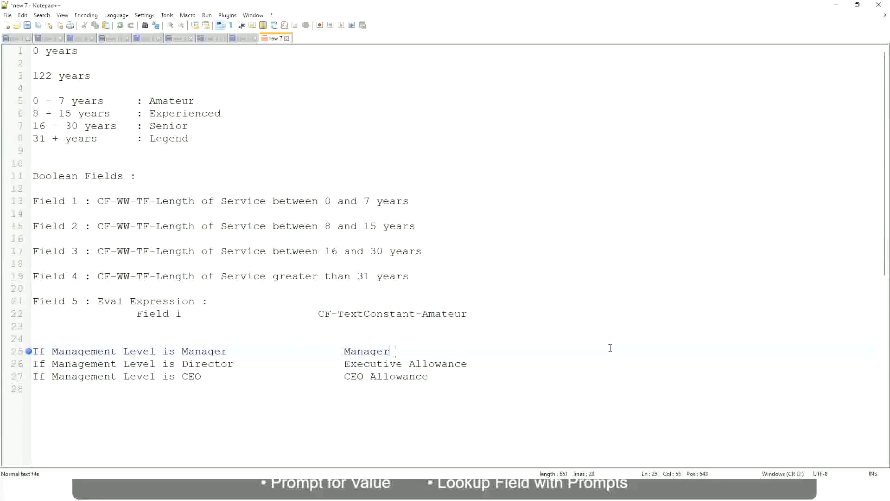
type("First Line Ma")
type("nager")
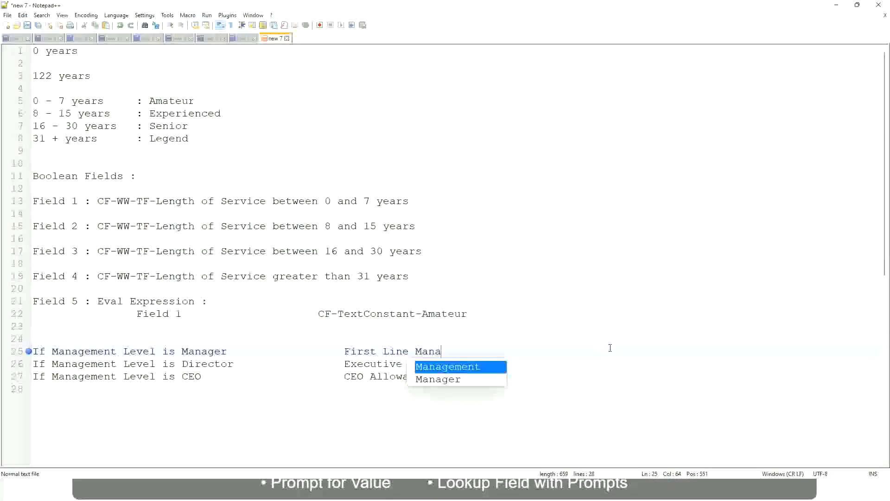
Prefix the Manager rule's outcome with "Name of the"
key("Left")
key("Left")
key("Left")
key("Left")
key("Left")
key("Left")
key("Left")
key("Left")
key("Left")
key("Left")
key("Left")
key("Left")
key("Left")
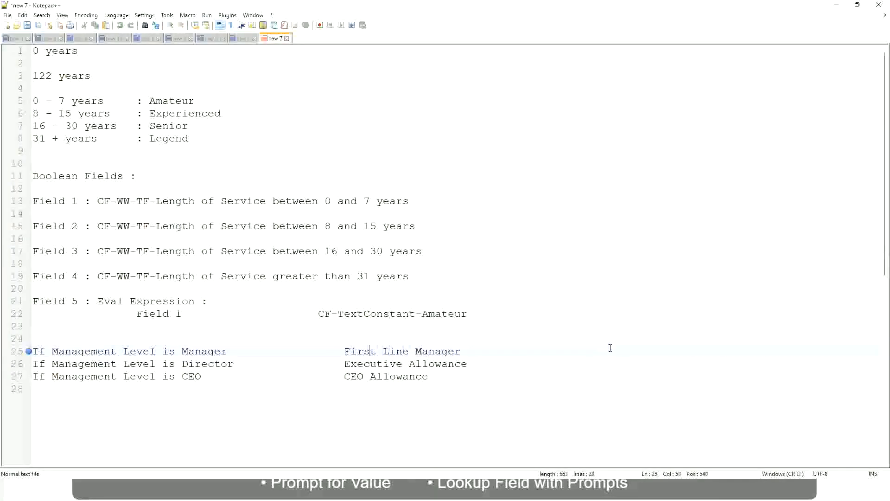
type("Name of the")
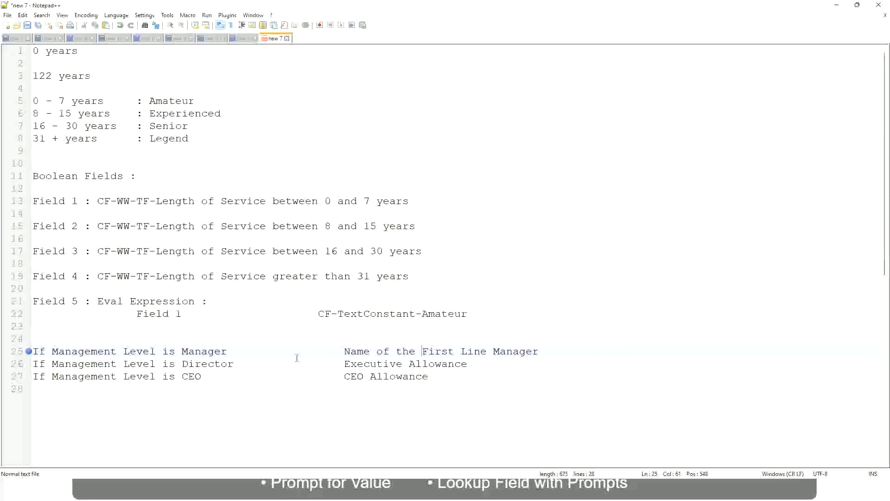
Replace the Director rule's outcome with the opening words "Name of"
left_click(343, 363)
left_click(467, 363, "shift")
type("Name")
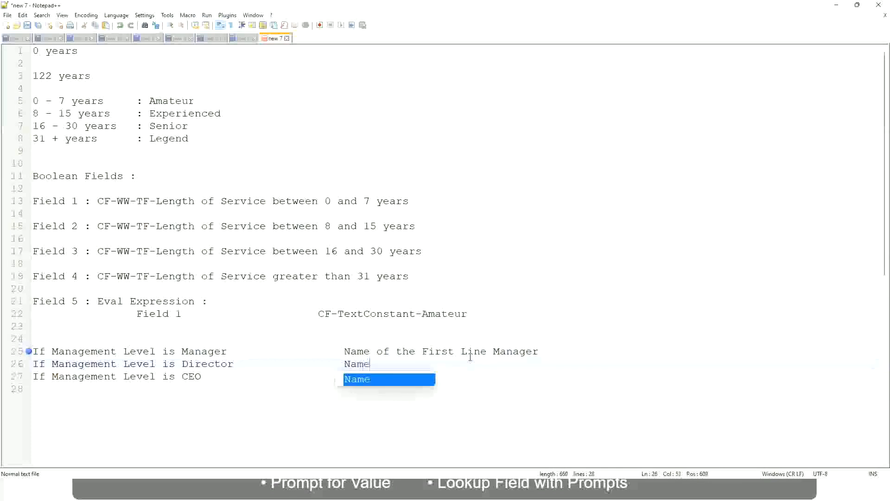
type(" of ")
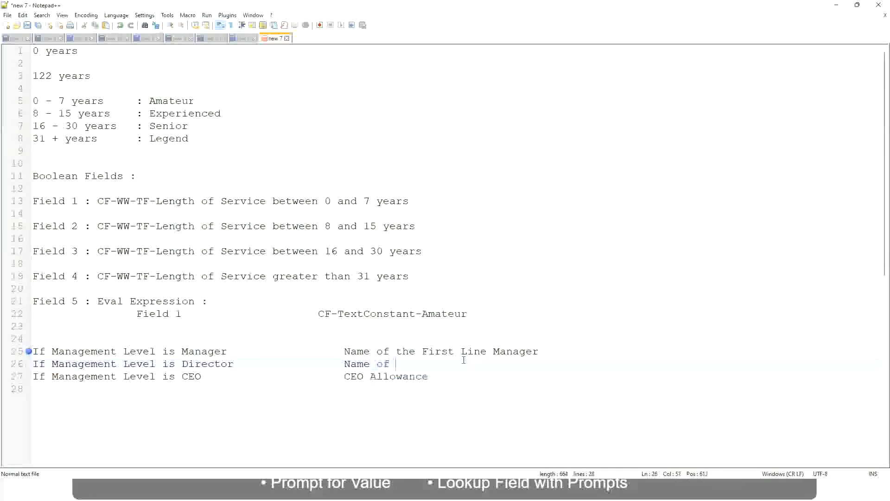
type("First")
key("BackSpace")
key("BackSpace")
key("BackSpace")
key("BackSpace")
key("BackSpace")
key("BackSpace")
Change "First" to "Second" in the Manager rule's outcome and complete the Director outcome as "Name of Manager"
double_click(437, 352)
type("Second")
key("BackSpace")
type("Manager")
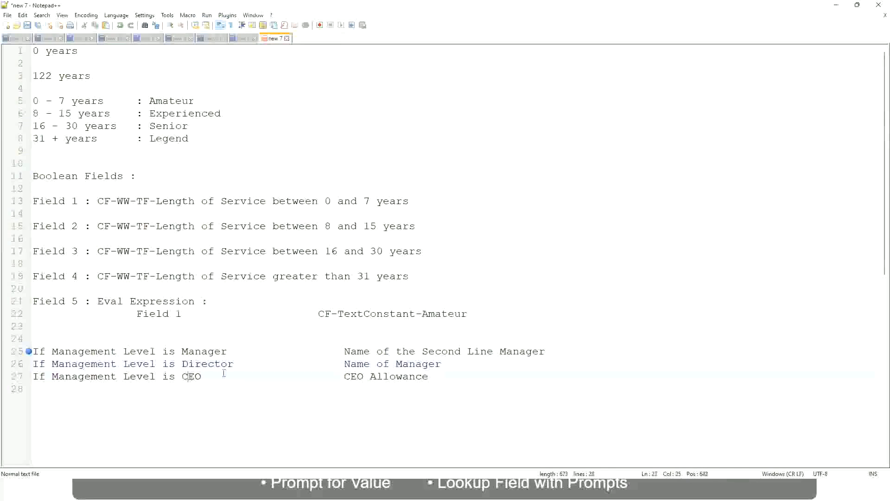
Replace the CEO rule's outcome with "name of CEO/Himself/Herself"
left_click_drag(344, 376, 441, 376)
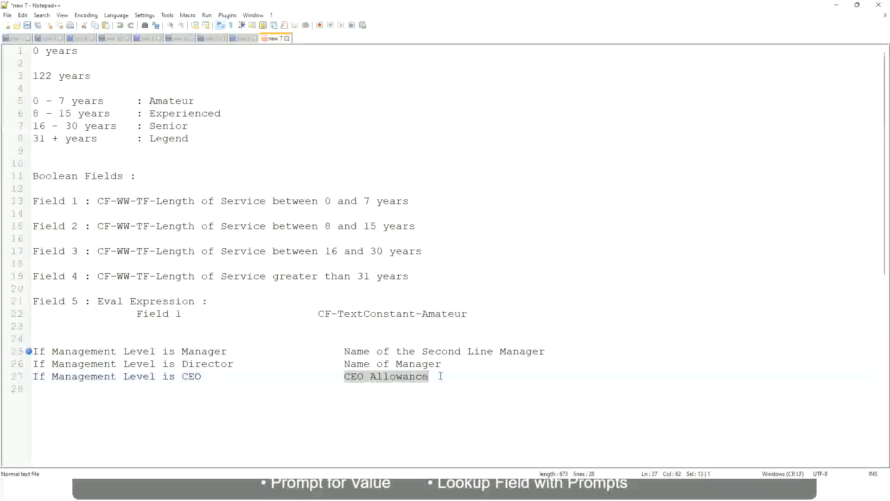
type("name of CEO ")
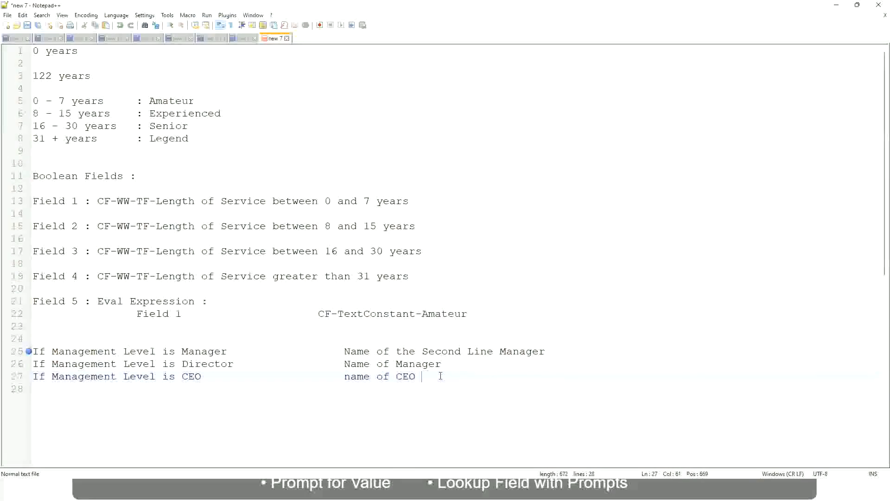
type("/Himself/Herself")
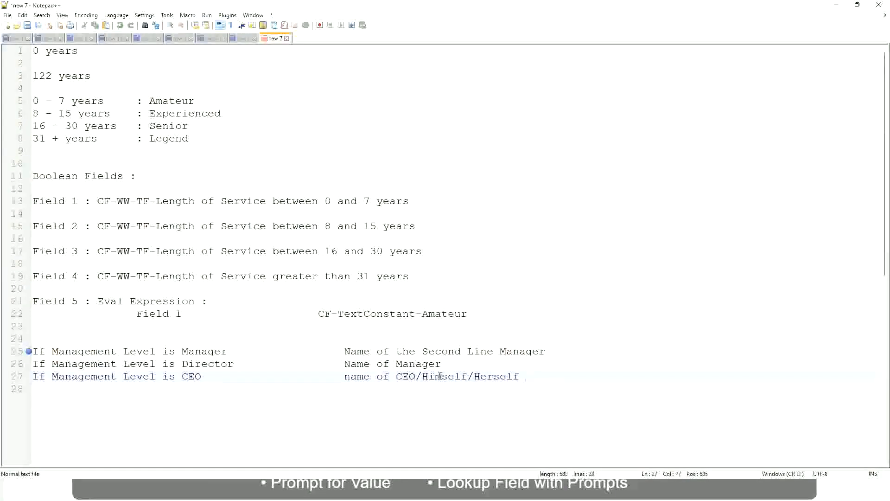
Review the Manager, Director and CEO conditions together with the outcome of each rule
left_click(320, 379)
left_click(98, 352)
left_click(136, 352)
left_click(207, 353)
left_click(181, 364)
left_click(220, 363)
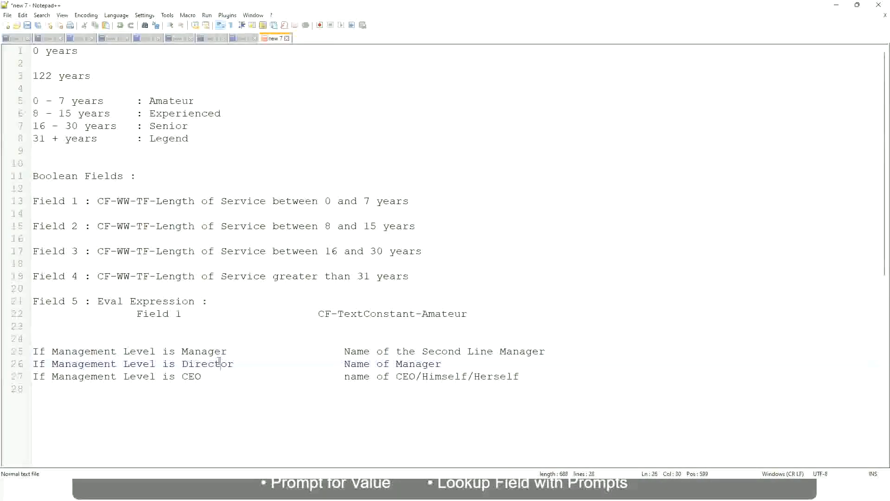
left_click(443, 364)
left_click(200, 363)
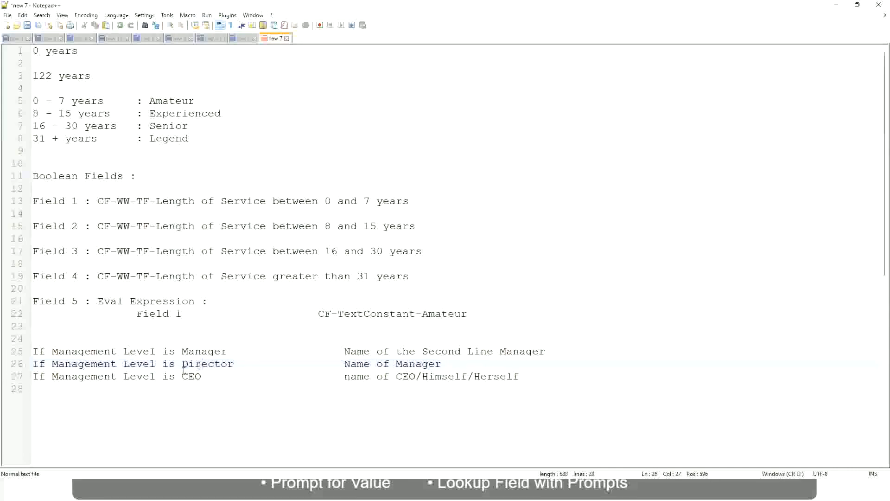
left_click(192, 377)
left_click(416, 376)
left_click(523, 376)
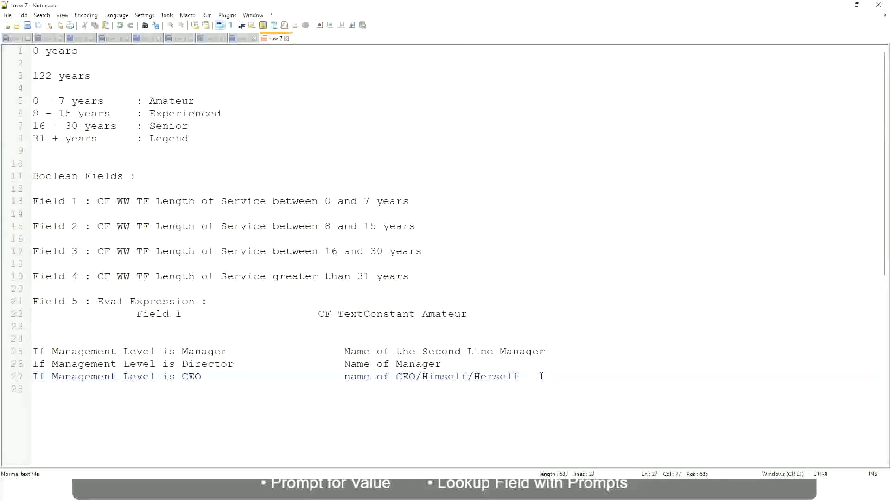
Examine the three rules as a block, focusing on the second line manager outcome of the Manager rule
left_click_drag(525, 375, 19, 352)
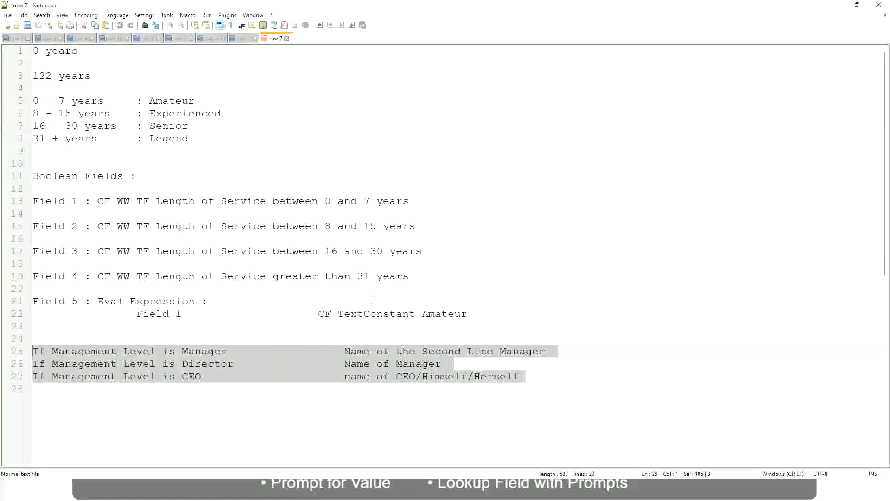
left_click(377, 351)
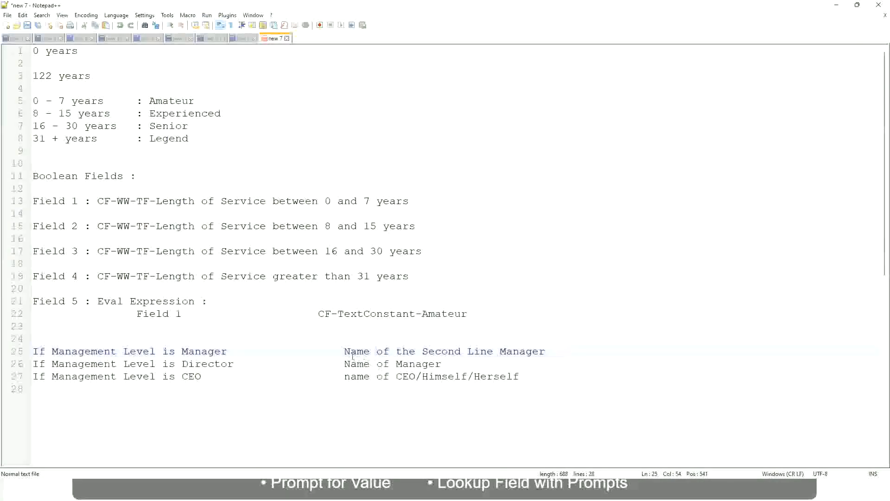
left_click_drag(344, 351, 545, 351)
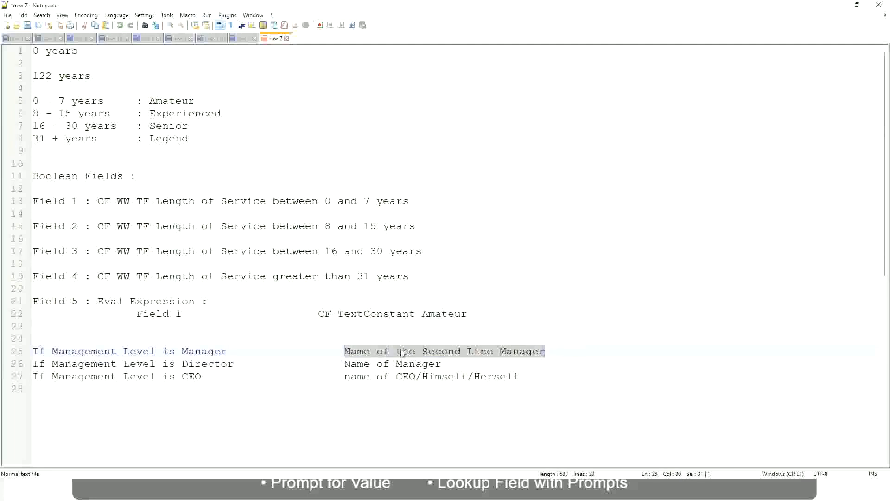
left_click(416, 357)
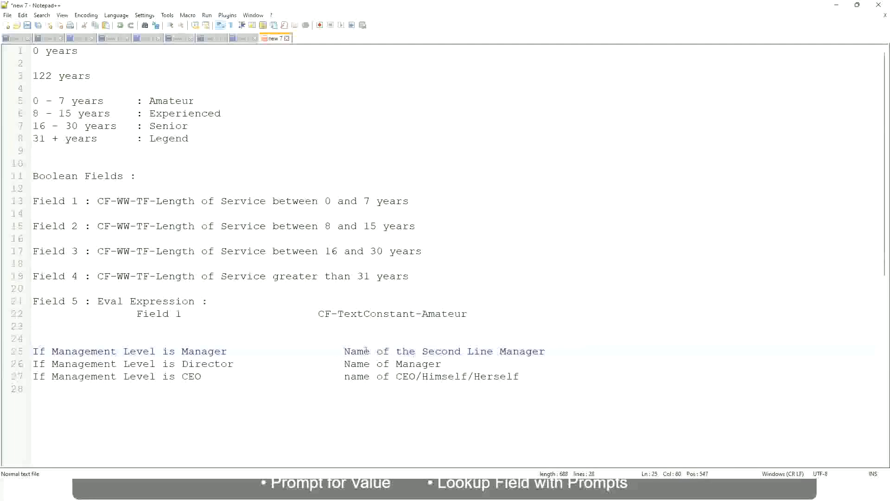
left_click_drag(344, 351, 547, 351)
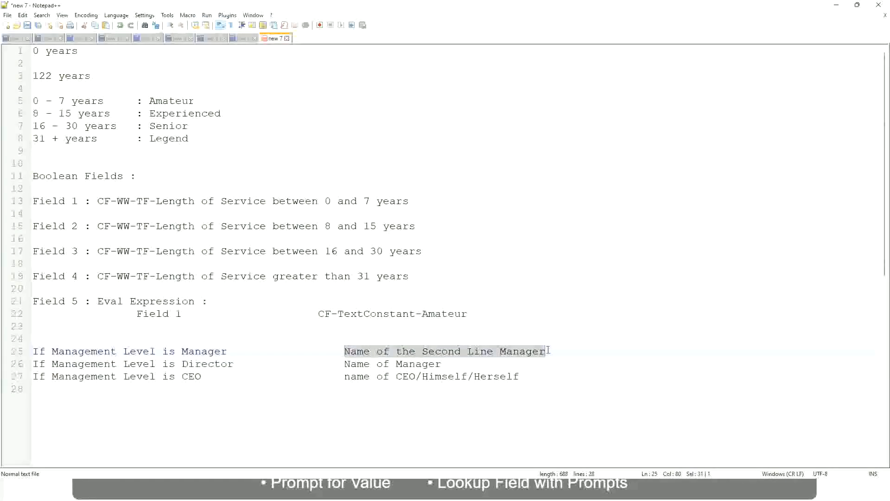
left_click(456, 353)
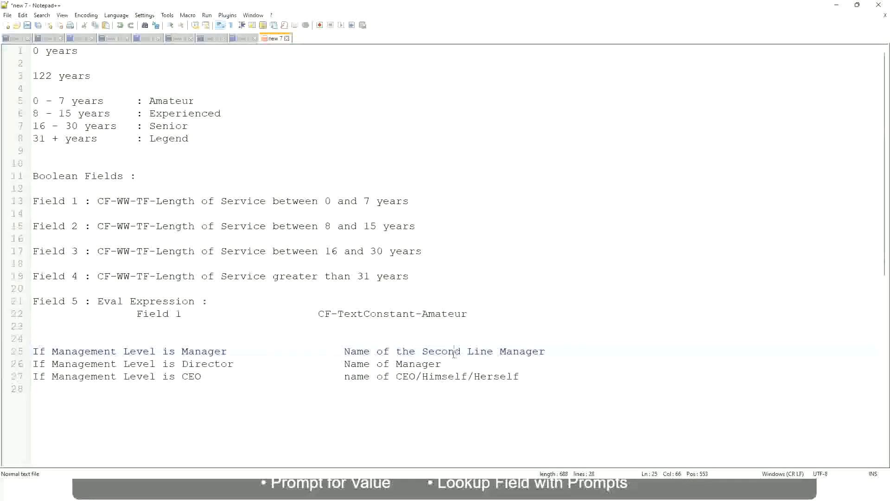
left_click(232, 351)
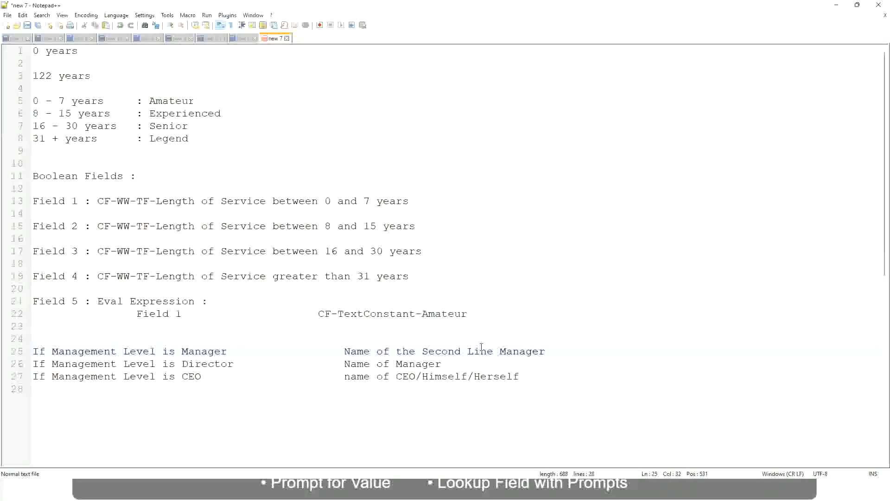
left_click(455, 350)
left_click_drag(488, 350, 492, 350)
left_click(559, 349)
left_click(525, 347)
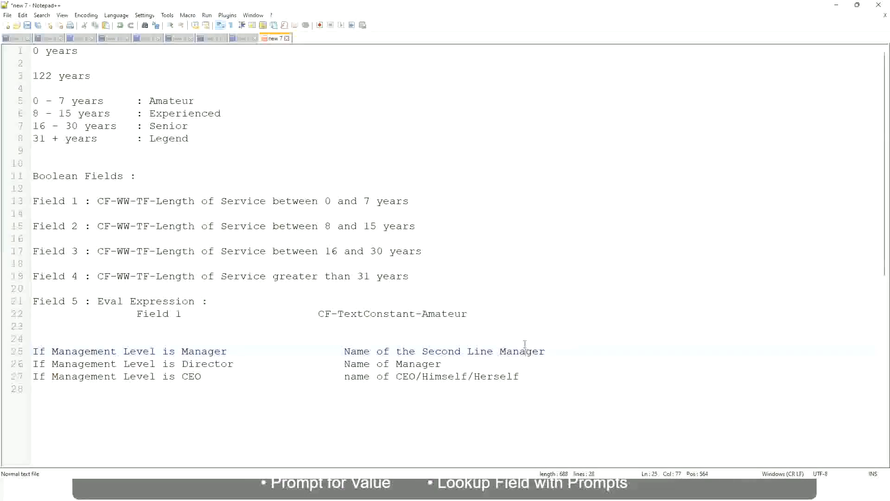
Compare the fixed experience band labels near the start of the notes with the outcomes of the management level rules
double_click(170, 103)
double_click(169, 115)
double_click(170, 129)
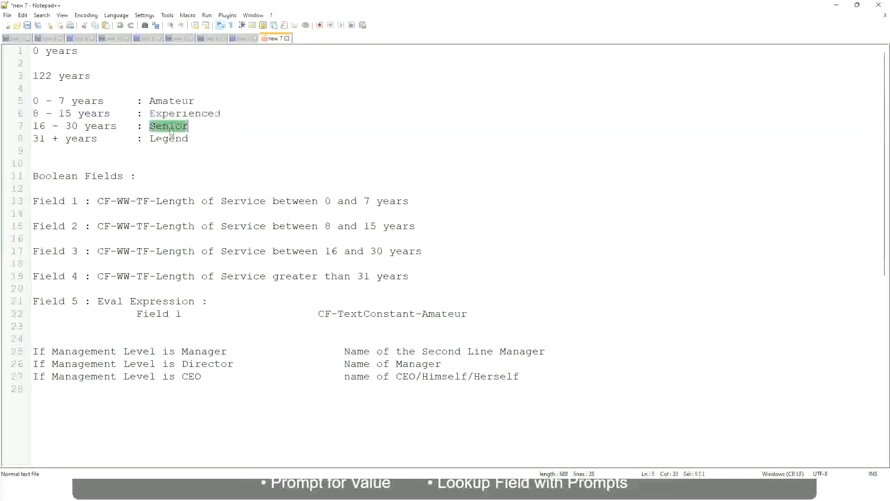
left_click(170, 137)
left_click(204, 133)
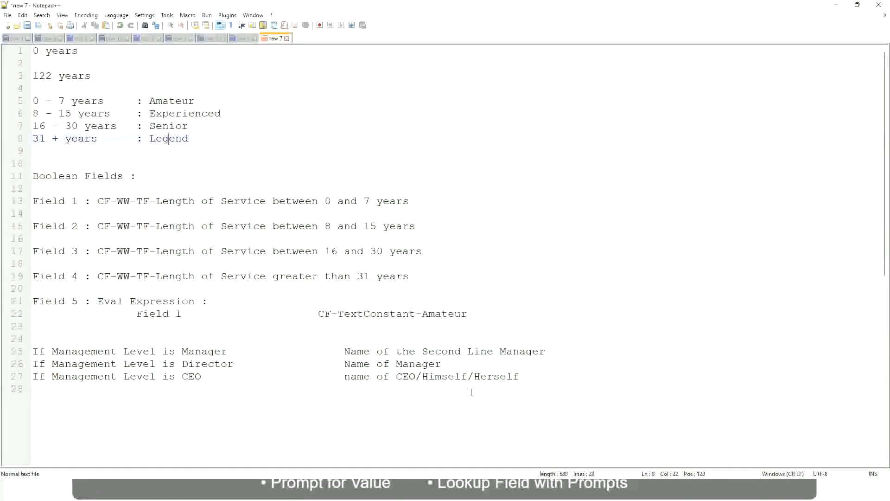
left_click(455, 377)
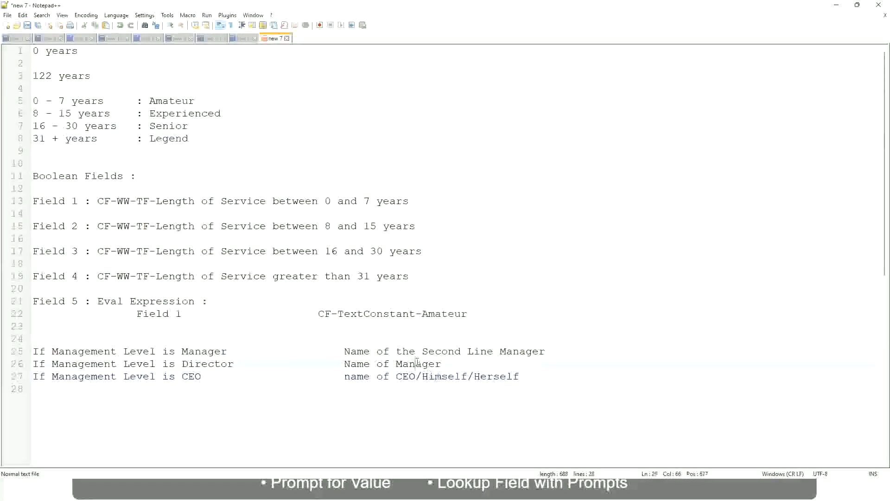
left_click(427, 351)
left_click(242, 366)
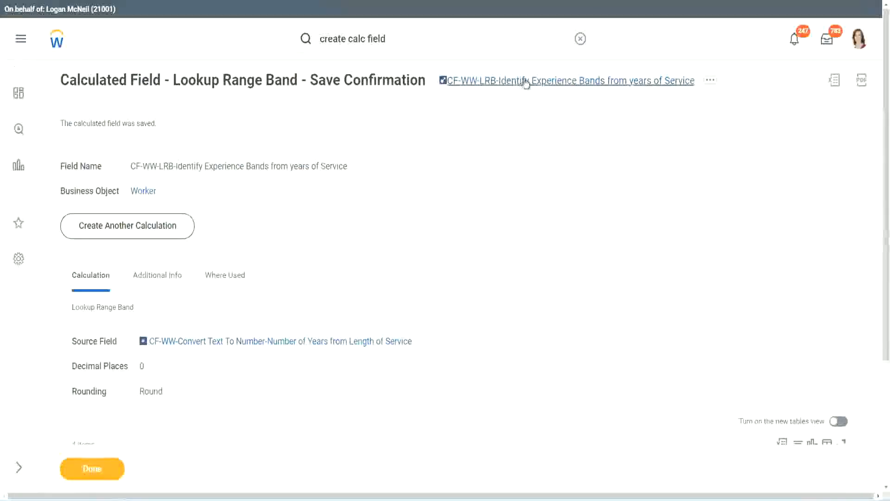
Switch to Workday, copy the name of the saved Lookup Range Band calculated field and close its save confirmation
right_click(523, 89)
left_click(551, 138)
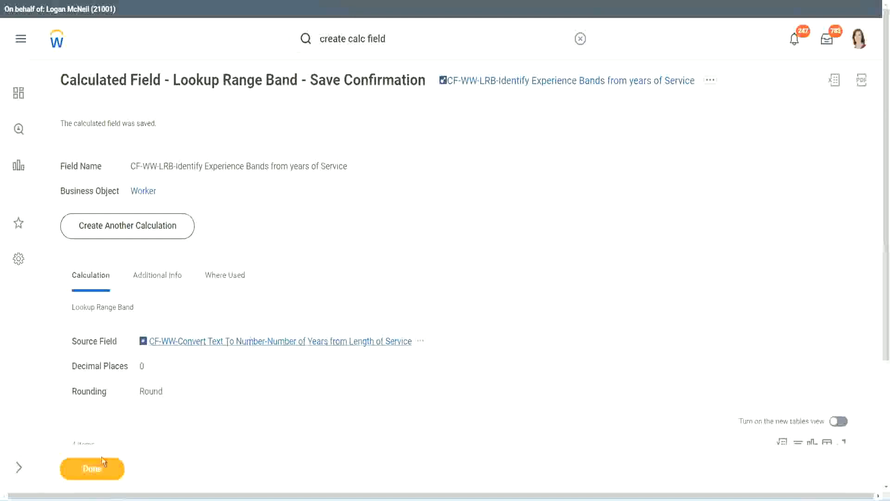
left_click(91, 469)
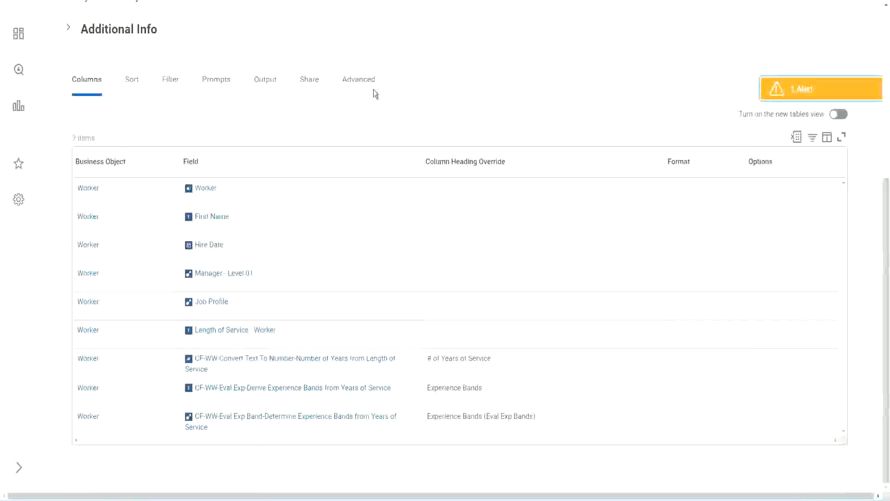
Open the WW Employee Details custom report for editing
scroll(386, 121, "up", 6)
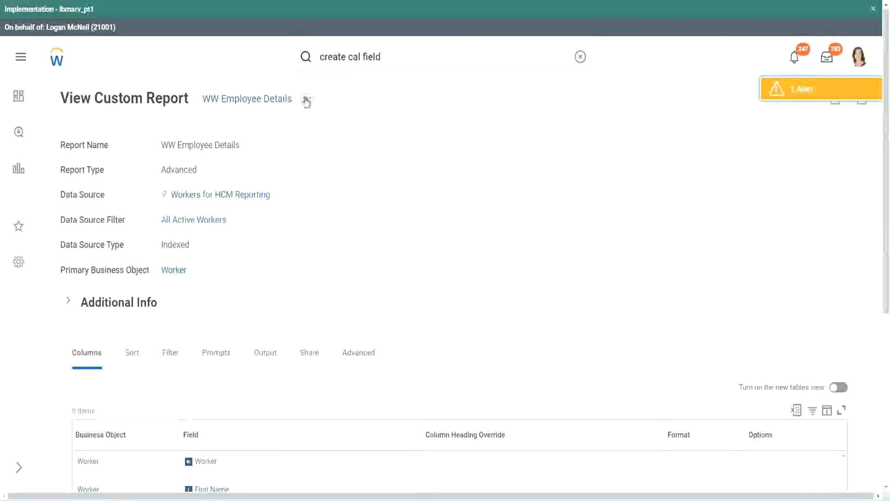
left_click(307, 99)
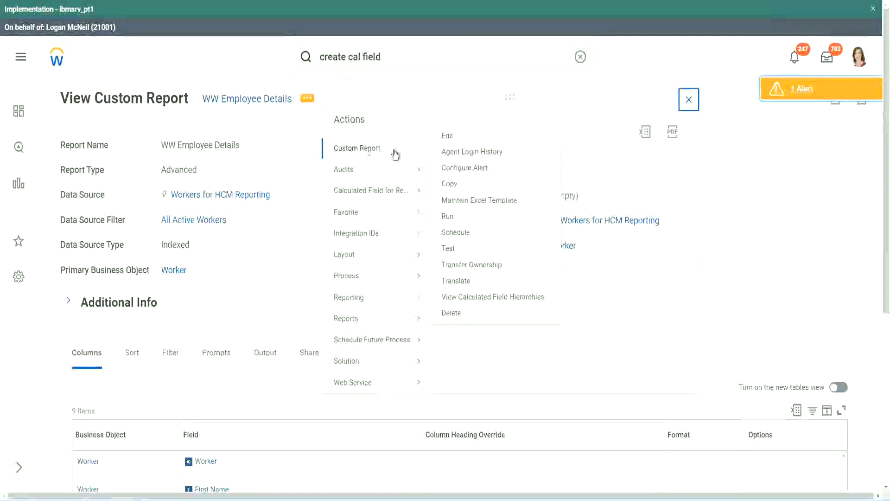
left_click(453, 137)
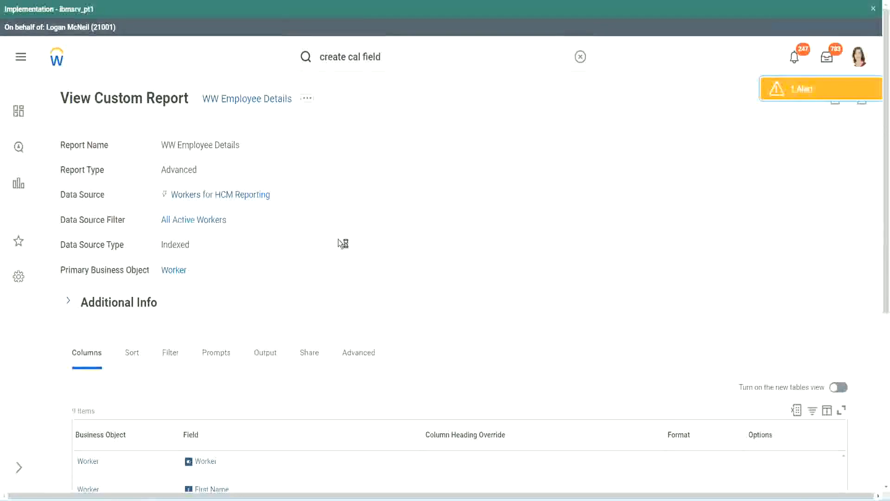
Add a Worker column after the last report column using the field CF-WW-LRB-Identify Experience Bands from years of Service
scroll(338, 240, "down", 5)
scroll(339, 241, "down", 2)
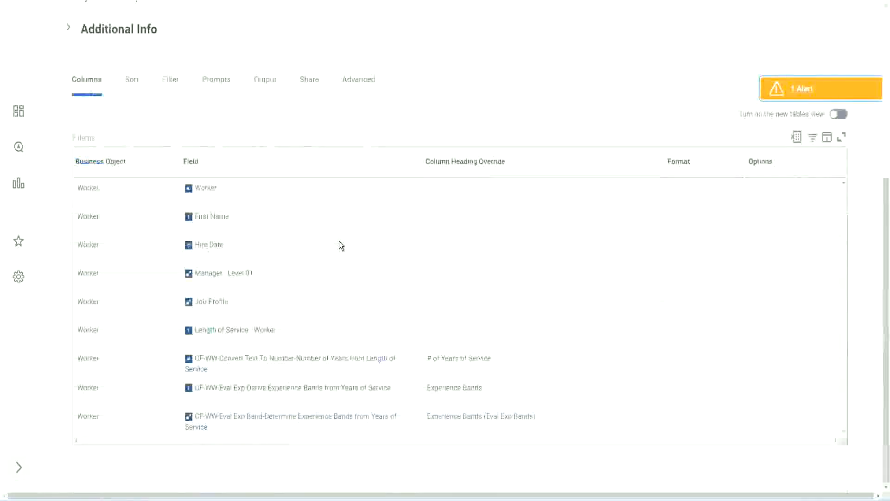
scroll(333, 254, "down", 8)
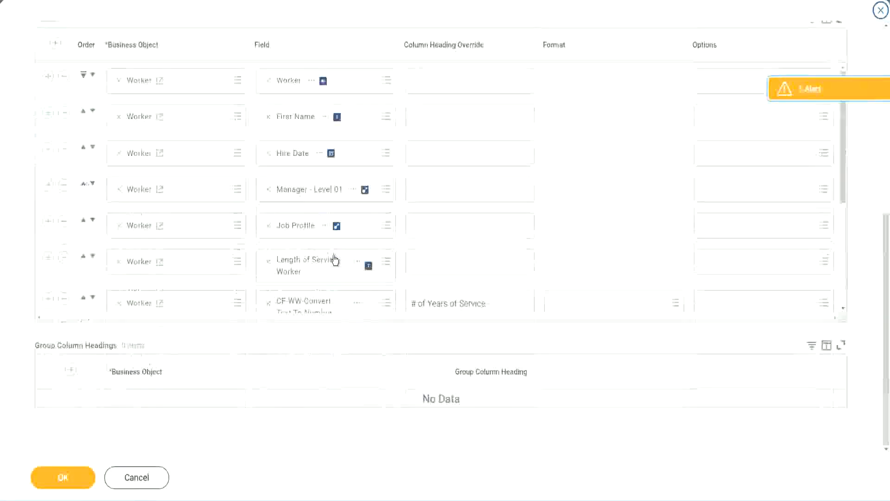
scroll(204, 268, "down", 4)
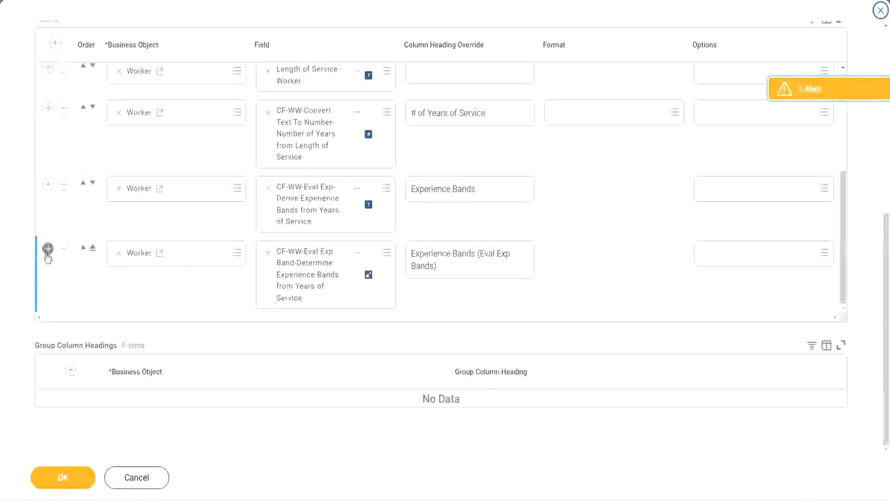
left_click(48, 249)
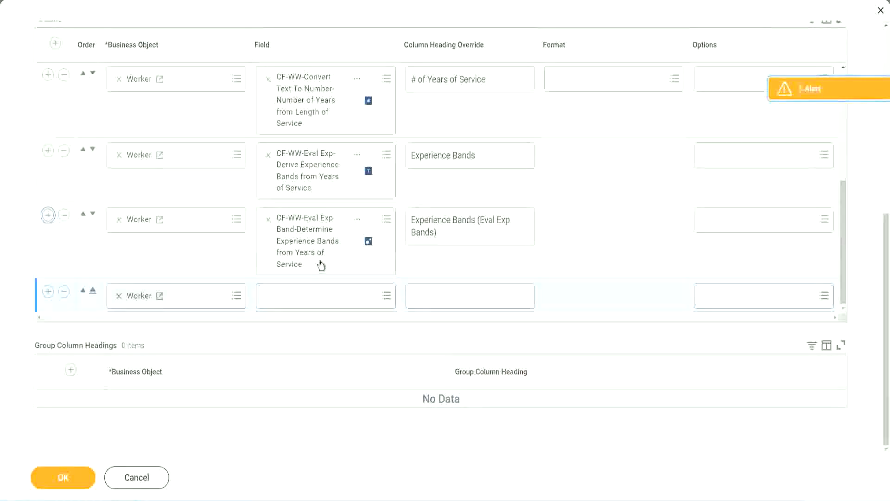
left_click(302, 296)
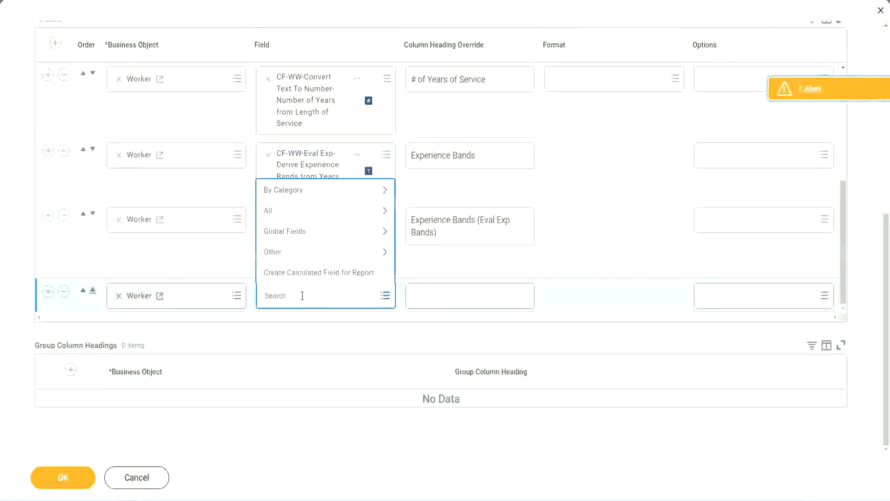
key("ctrl+v")
key("Return")
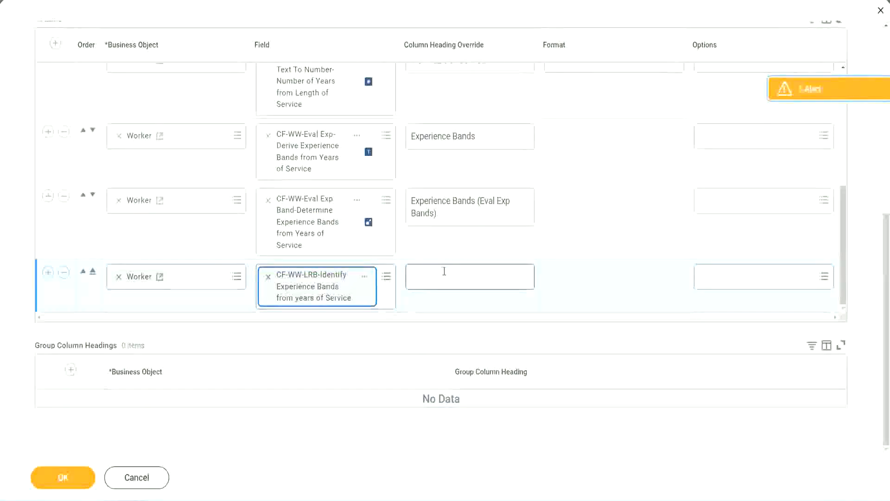
Set the new column's heading override to "Experience Bands (LRB)"
left_click(444, 271)
type("Ex")
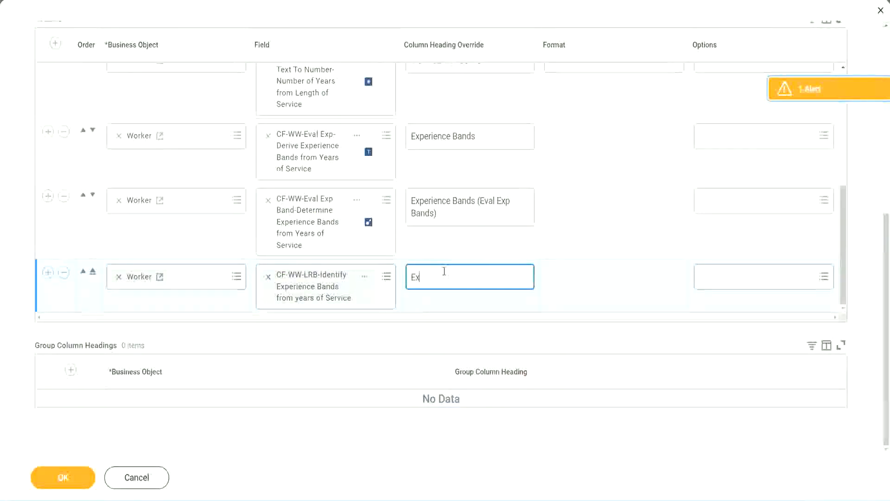
type("perienc")
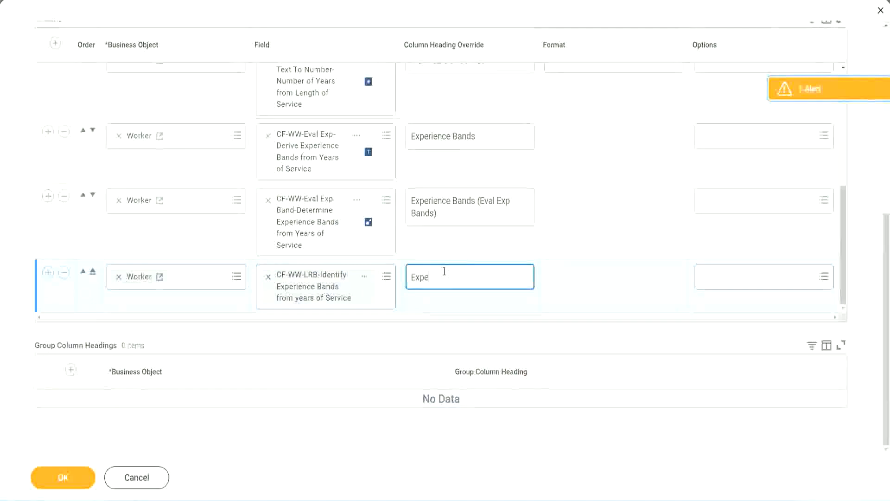
key("BackSpace")
key("BackSpace")
key("BackSpace")
key("BackSpace")
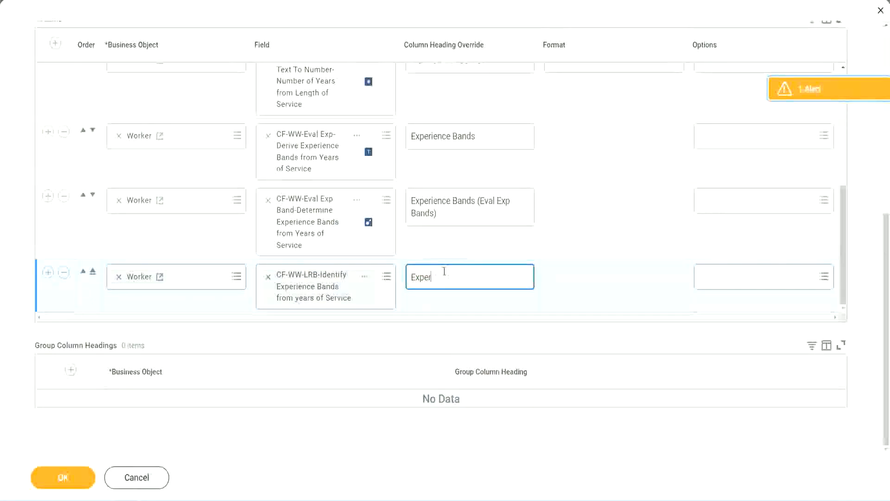
type("ience Bands (LRB)")
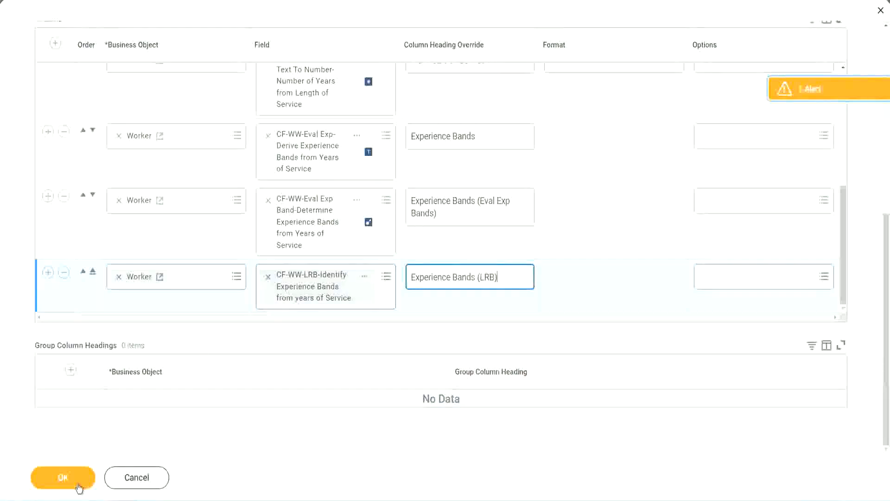
Save the report changes and run WW Employee Details with the worker, employee and contingent worker type prompts left blank
left_click(64, 478)
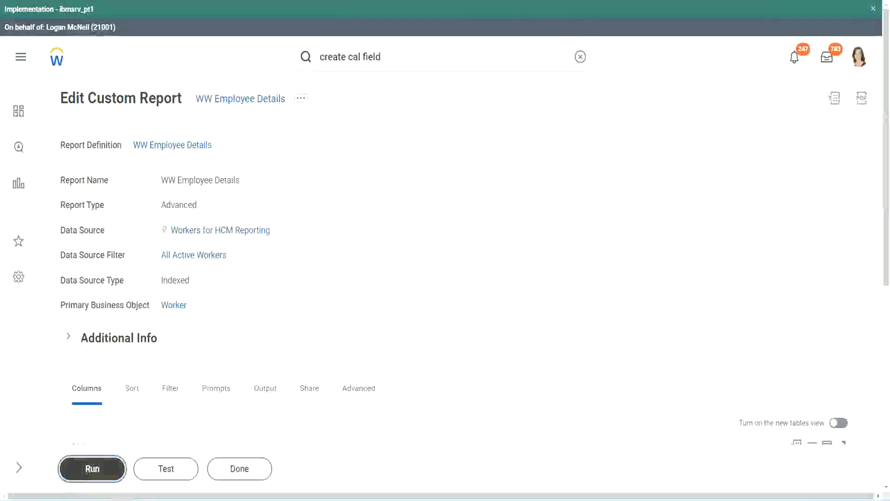
left_click(92, 469)
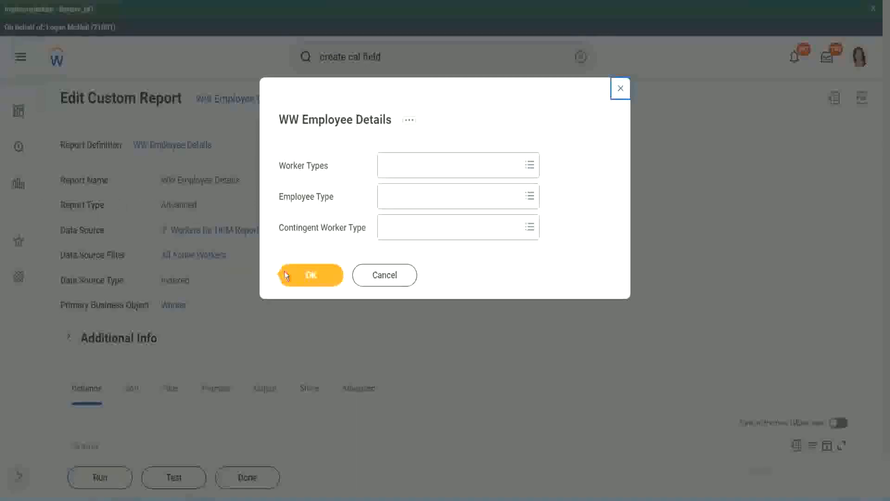
left_click(315, 277)
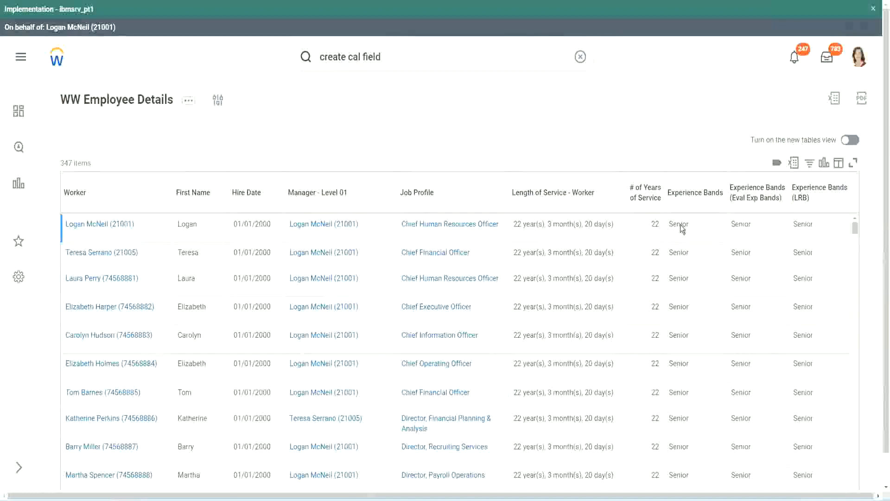
Compare the Experience Bands, Eval Exp Bands and LRB columns with the years of service across the report's rows
double_click(679, 225)
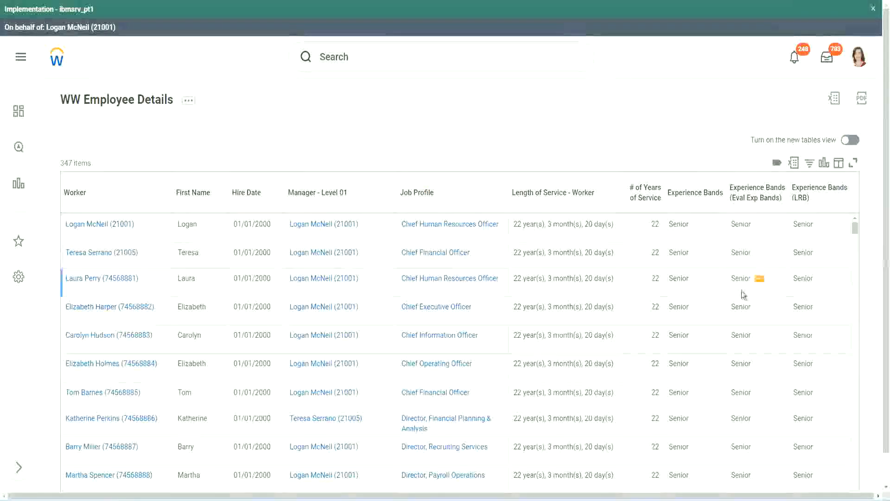
scroll(740, 291, "down", 10)
scroll(737, 314, "down", 3)
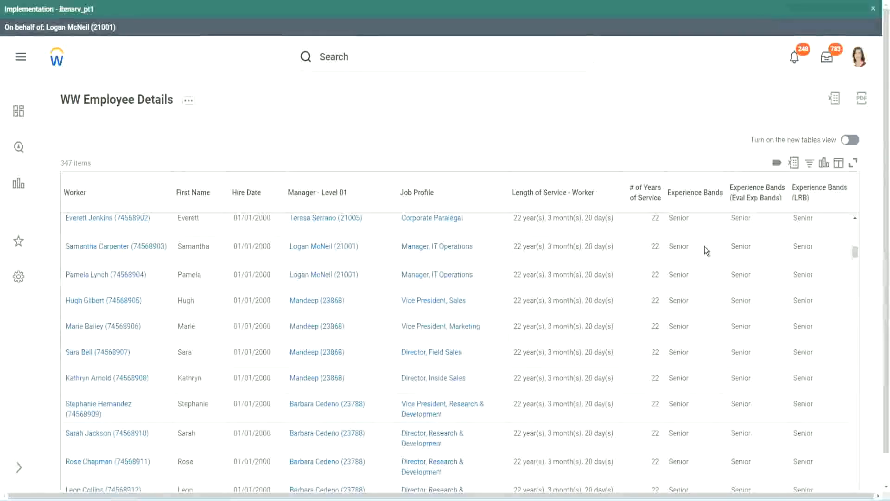
scroll(694, 378, "down", 3)
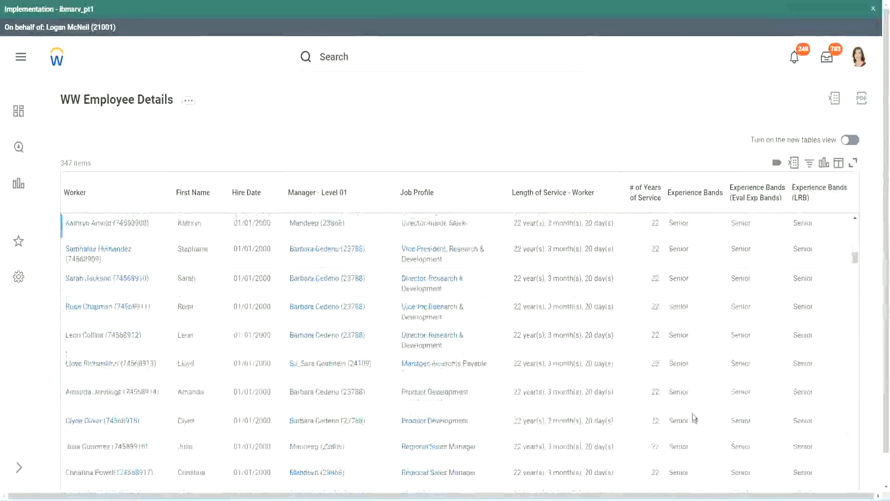
scroll(697, 329, "down", 1)
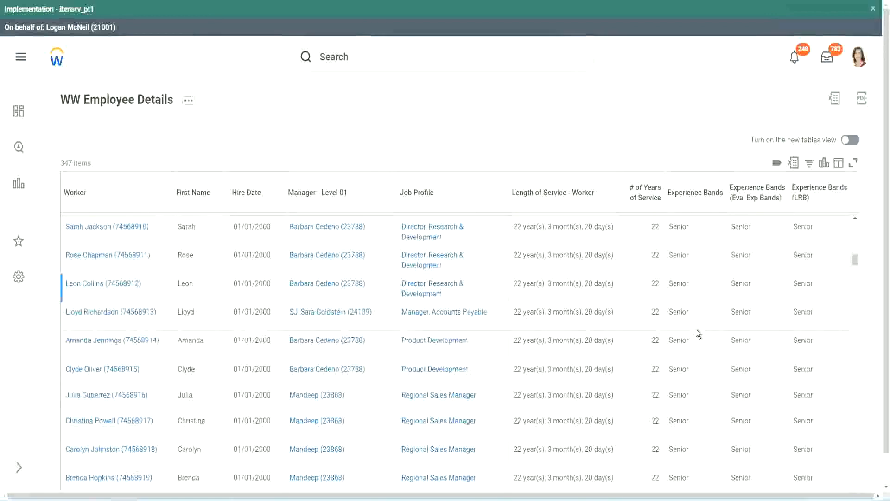